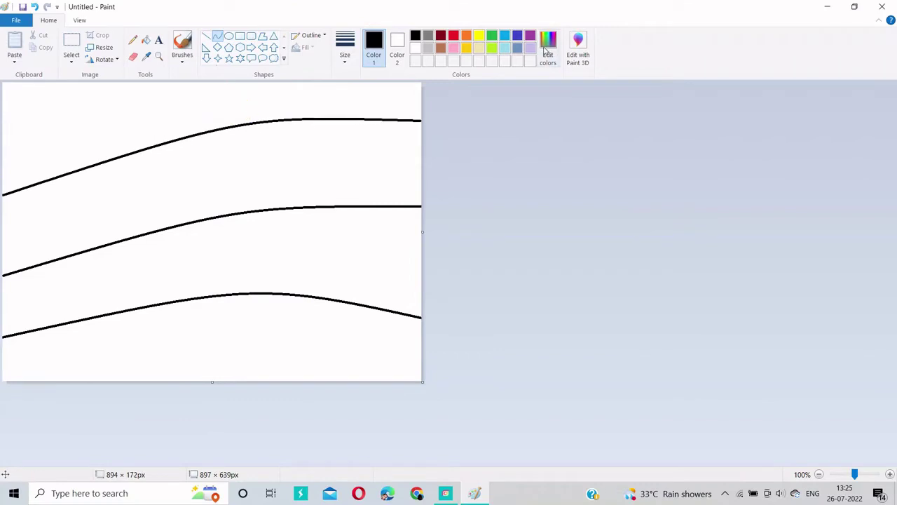
# Mix a bright blue from the basic blue swatch and fill the area below the lowest curve, including the curve.
pyautogui.click(548, 49)
pyautogui.click(386, 219)
pyautogui.click(575, 214)
pyautogui.click(342, 326)
pyautogui.click(145, 40)
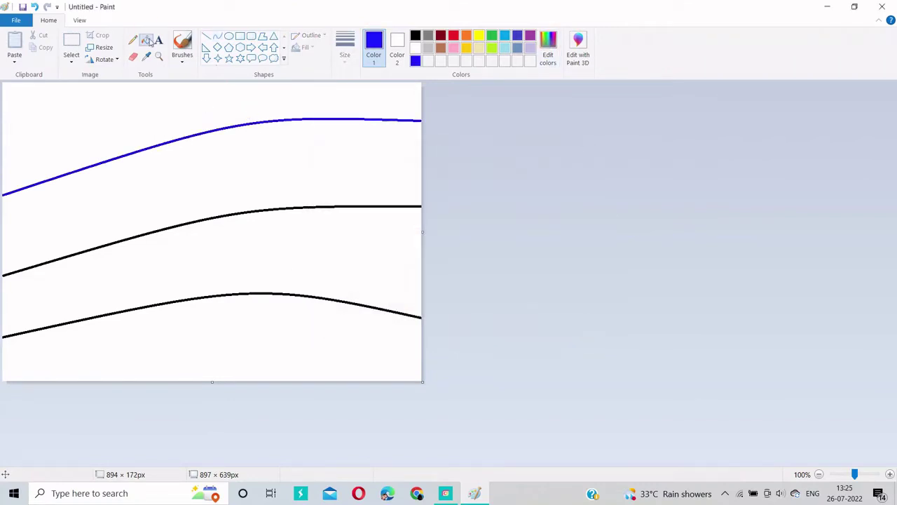
pyautogui.click(297, 303)
# Mix a slightly darker blue and fill the band between the lowest and middle curves along with the middle line.
pyautogui.click(548, 49)
pyautogui.click(580, 222)
pyautogui.click(334, 323)
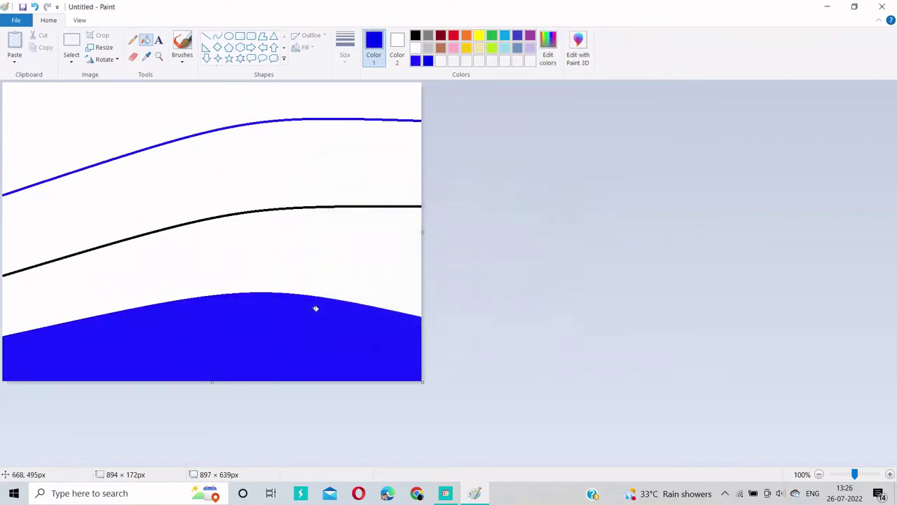
pyautogui.click(294, 214)
# Set the colour to luminance 101 (blue 215) and fill the band between the middle and top curves, including the top line.
pyautogui.click(547, 49)
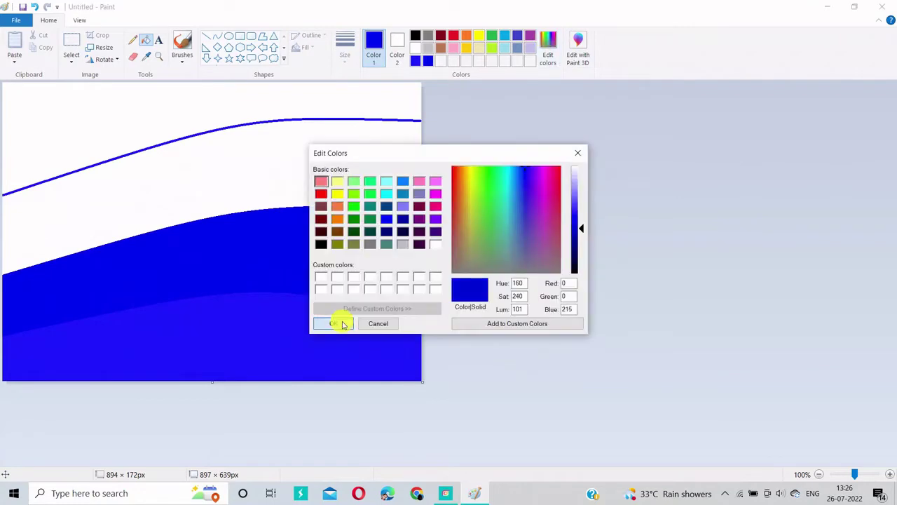
pyautogui.click(343, 324)
pyautogui.click(310, 147)
pyautogui.click(306, 114)
# Set the colour to luminance 83 (blue 176) and fill the area above the top curve.
pyautogui.click(548, 49)
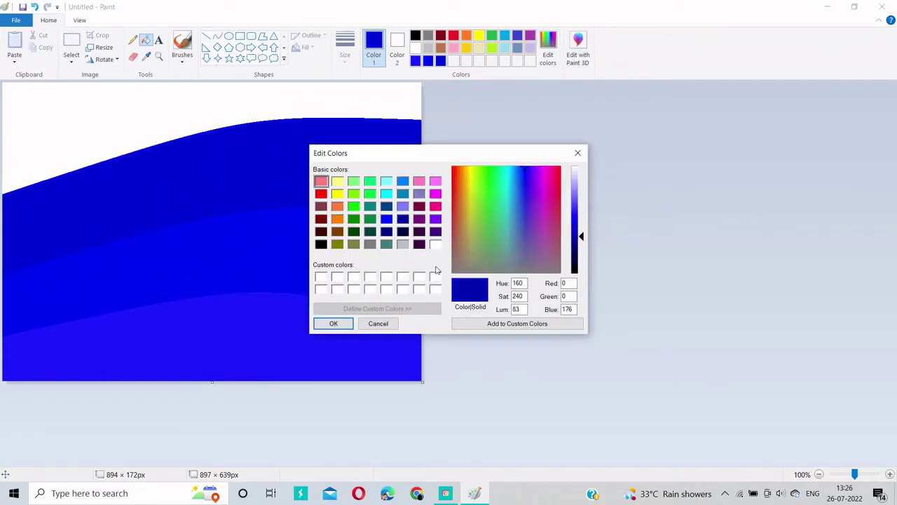
pyautogui.click(334, 324)
pyautogui.click(192, 89)
# Resize the image to 1 pixel horizontally with the aspect ratio unlocked.
pyautogui.click(104, 47)
pyautogui.click(117, 96)
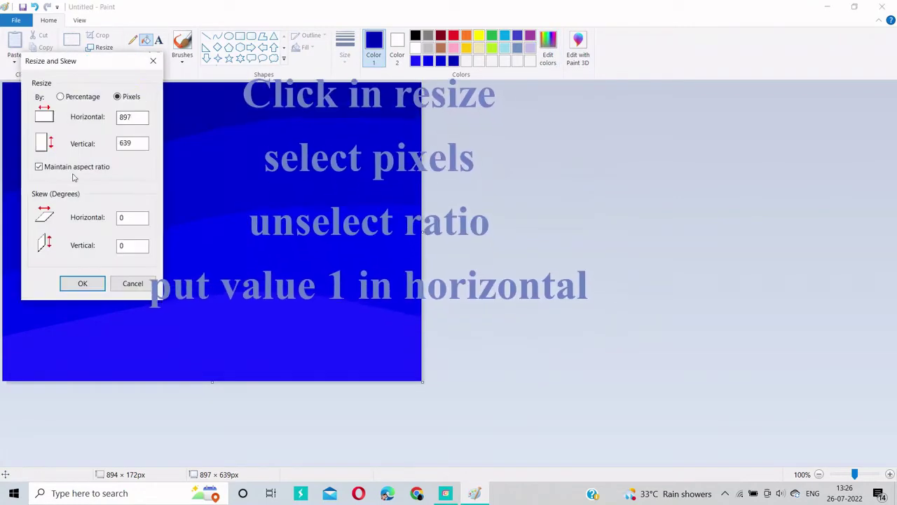
pyautogui.click(39, 166)
pyautogui.moveTo(133, 118); pyautogui.dragTo(110, 120)
pyautogui.write('1')
pyautogui.press('Return')
# Resize the image back to 897 pixels horizontally with the aspect ratio unlocked to smooth the blue gradient.
pyautogui.click(104, 47)
pyautogui.click(117, 96)
pyautogui.click(40, 166)
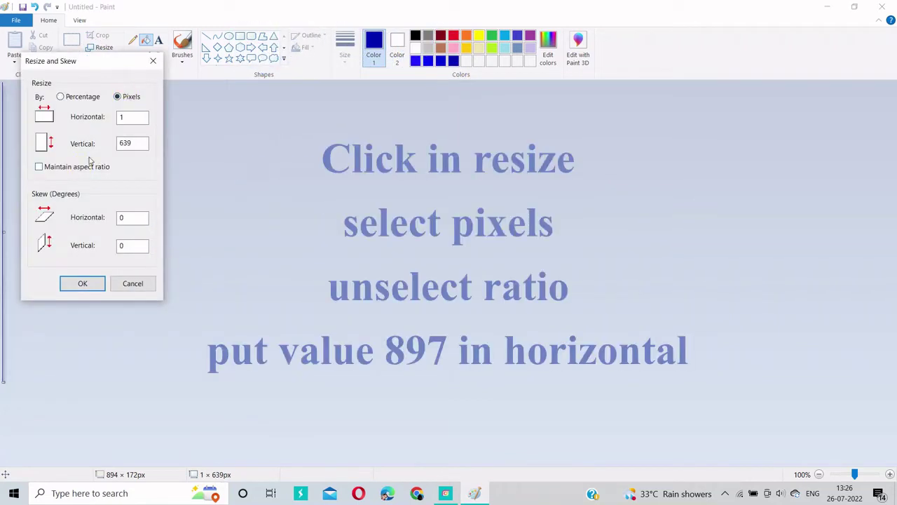
pyautogui.press('Return')
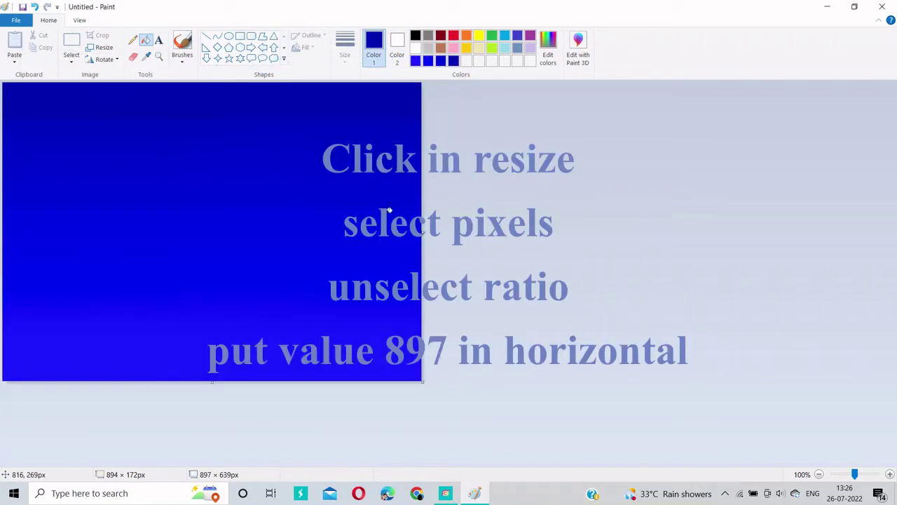
# Draw a white circle outline about 647 × 622 px on the left part of the canvas.
pyautogui.click(231, 35)
pyautogui.moveTo(44, 126)
pyautogui.mouseDown()
pyautogui.moveTo(323, 380)
pyautogui.moveTo(20, 90)
pyautogui.mouseUp()
pyautogui.click(415, 47)
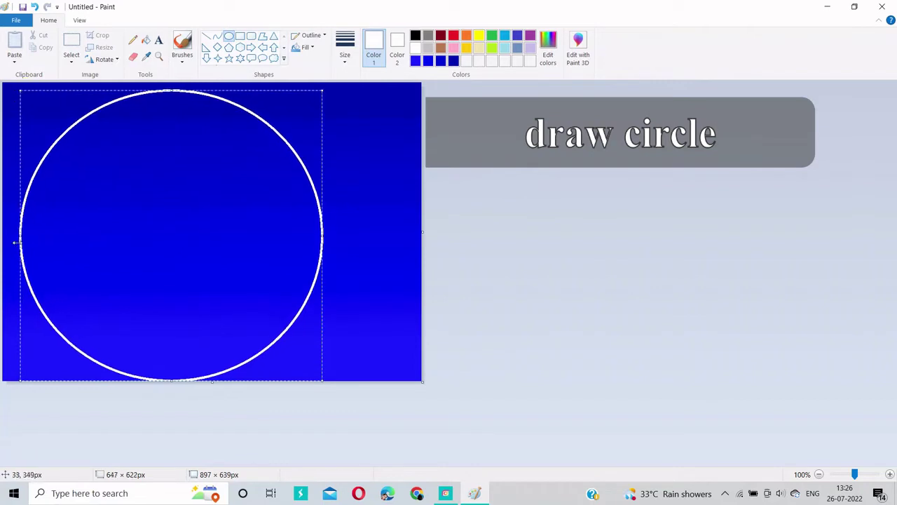
# Enlarge the white circle to about 728 × 646 px so it reaches the canvas's left, top and bottom edges.
pyautogui.moveTo(17, 242); pyautogui.dragTo(0, 242)
pyautogui.moveTo(321, 232); pyautogui.dragTo(331, 213)
pyautogui.moveTo(334, 90); pyautogui.dragTo(340, 84)
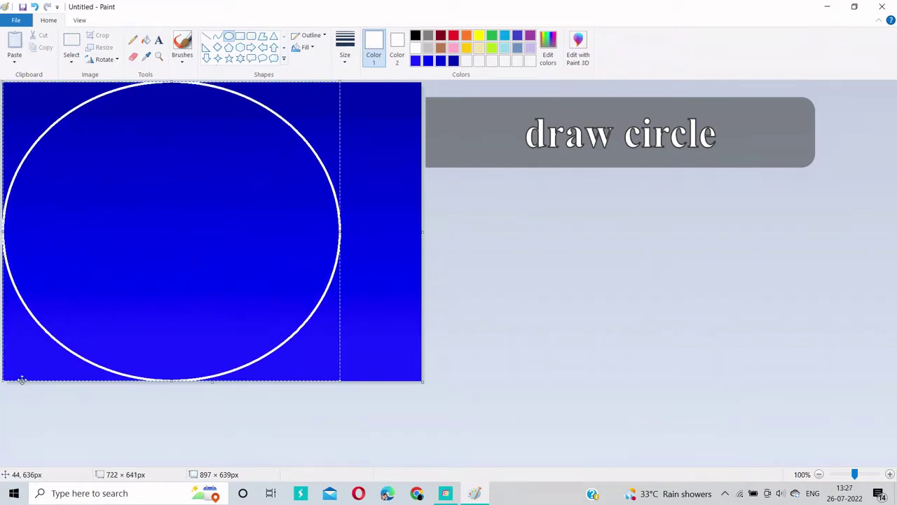
pyautogui.moveTo(4, 380); pyautogui.dragTo(1, 380)
pyautogui.moveTo(340, 230); pyautogui.dragTo(346, 215)
pyautogui.moveTo(347, 83); pyautogui.dragTo(340, 80)
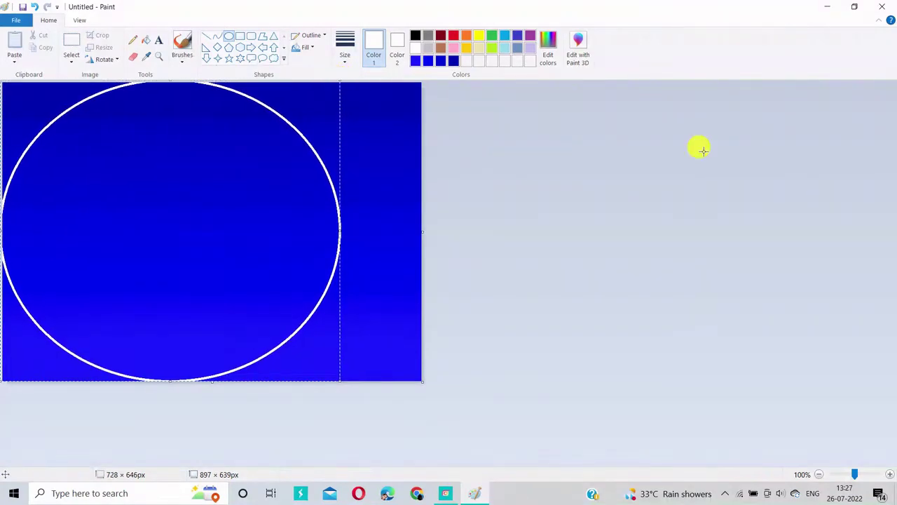
# Draw a second white ellipse about 630 × 553 px inside the first, meeting it at the upper right to outline a crescent.
pyautogui.moveTo(110, 122); pyautogui.dragTo(330, 311)
pyautogui.moveTo(220, 124); pyautogui.dragTo(220, 88)
pyautogui.moveTo(110, 210); pyautogui.dragTo(56, 192)
pyautogui.moveTo(193, 88); pyautogui.dragTo(192, 79)
pyautogui.moveTo(173, 133); pyautogui.dragTo(164, 129)
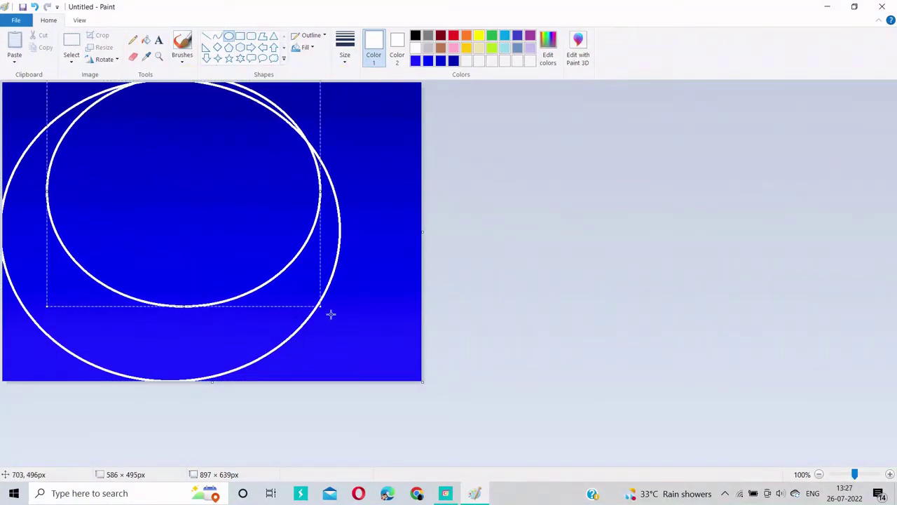
pyautogui.moveTo(320, 307); pyautogui.dragTo(345, 335)
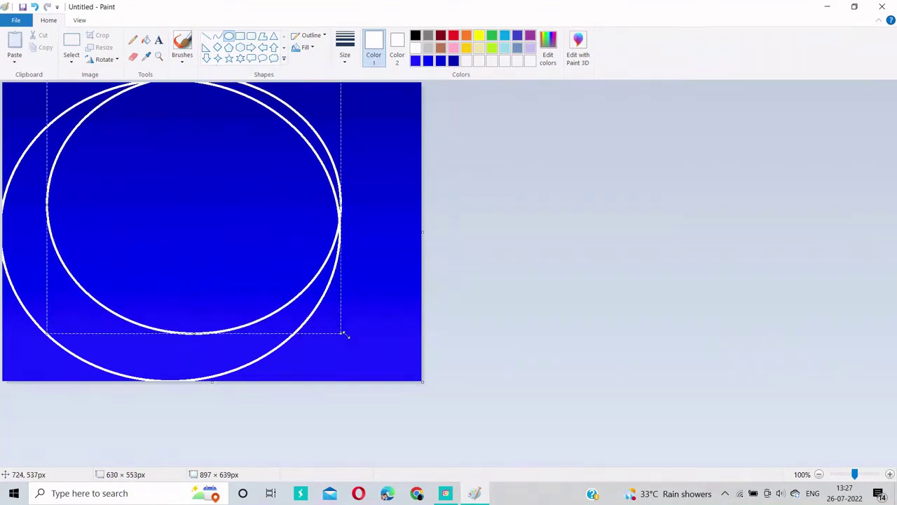
pyautogui.click(660, 381)
# Paint the crescent between the two ellipses solid white with the brush, out to both tapering tips.
pyautogui.click(184, 45)
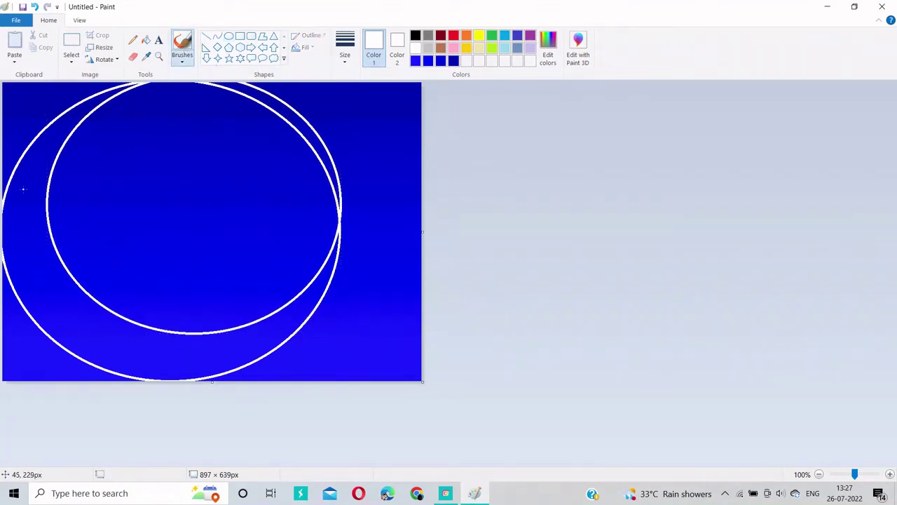
pyautogui.moveTo(23, 189)
pyautogui.mouseDown()
pyautogui.moveTo(21, 250)
pyautogui.moveTo(12, 256)
pyautogui.moveTo(44, 297)
pyautogui.moveTo(40, 315)
pyautogui.moveTo(110, 330)
pyautogui.moveTo(148, 354)
pyautogui.moveTo(127, 348)
pyautogui.mouseUp()
pyautogui.moveTo(68, 340)
pyautogui.mouseDown()
pyautogui.moveTo(124, 358)
pyautogui.moveTo(60, 333)
pyautogui.moveTo(121, 362)
pyautogui.moveTo(161, 368)
pyautogui.moveTo(260, 335)
pyautogui.moveTo(157, 337)
pyautogui.moveTo(72, 296)
pyautogui.moveTo(26, 196)
pyautogui.moveTo(58, 124)
pyautogui.moveTo(39, 174)
pyautogui.moveTo(43, 244)
pyautogui.mouseUp()
pyautogui.moveTo(71, 293); pyautogui.dragTo(94, 309)
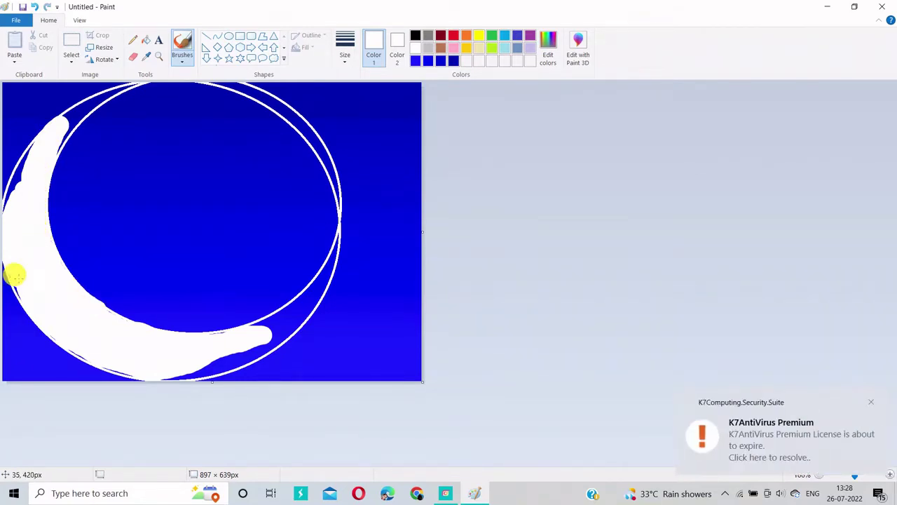
pyautogui.moveTo(18, 277); pyautogui.dragTo(24, 293)
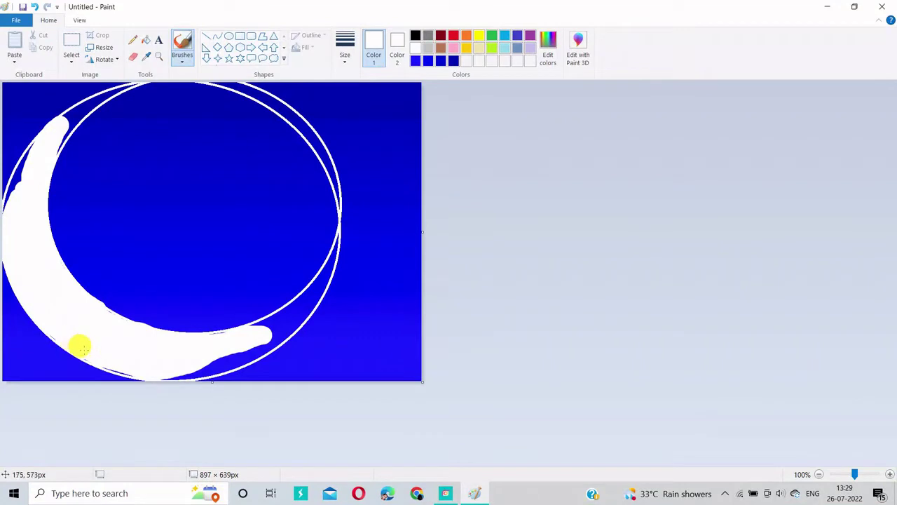
pyautogui.moveTo(82, 346)
pyautogui.mouseDown()
pyautogui.moveTo(157, 366)
pyautogui.moveTo(214, 359)
pyautogui.moveTo(189, 365)
pyautogui.moveTo(270, 331)
pyautogui.moveTo(210, 338)
pyautogui.mouseUp()
pyautogui.moveTo(21, 171); pyautogui.dragTo(10, 200)
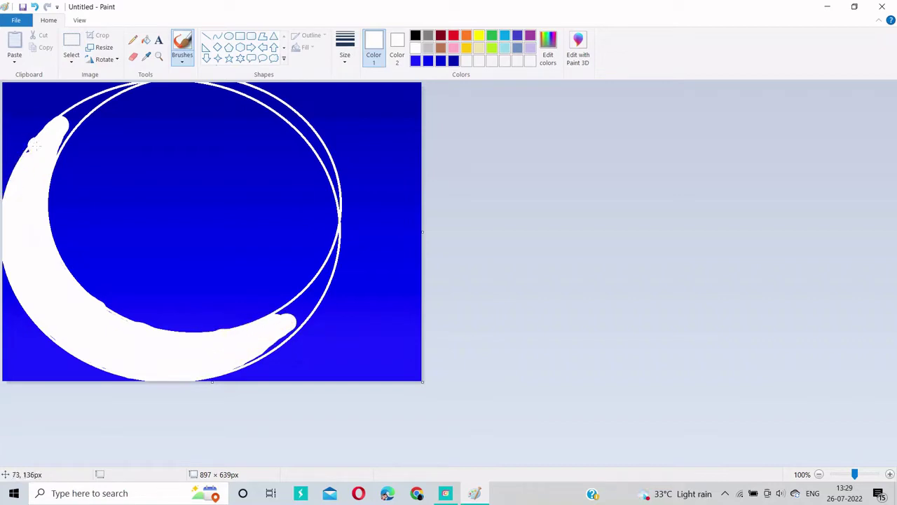
pyautogui.moveTo(32, 148)
pyautogui.mouseDown()
pyautogui.moveTo(70, 114)
pyautogui.moveTo(46, 147)
pyautogui.moveTo(78, 109)
pyautogui.mouseUp()
pyautogui.moveTo(281, 320)
pyautogui.mouseDown()
pyautogui.moveTo(300, 303)
pyautogui.moveTo(257, 345)
pyautogui.moveTo(268, 339)
pyautogui.moveTo(239, 352)
pyautogui.moveTo(277, 333)
pyautogui.moveTo(238, 351)
pyautogui.mouseUp()
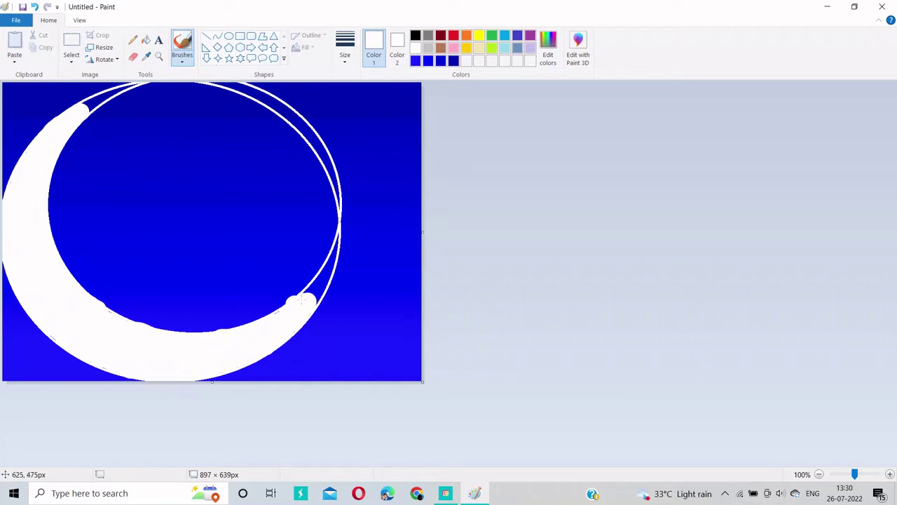
pyautogui.moveTo(309, 298); pyautogui.dragTo(320, 286)
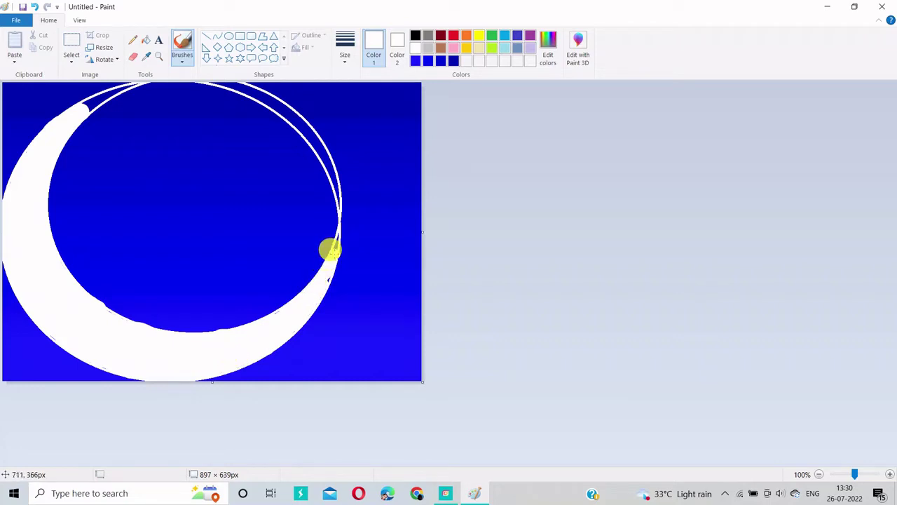
pyautogui.moveTo(332, 251); pyautogui.dragTo(336, 244)
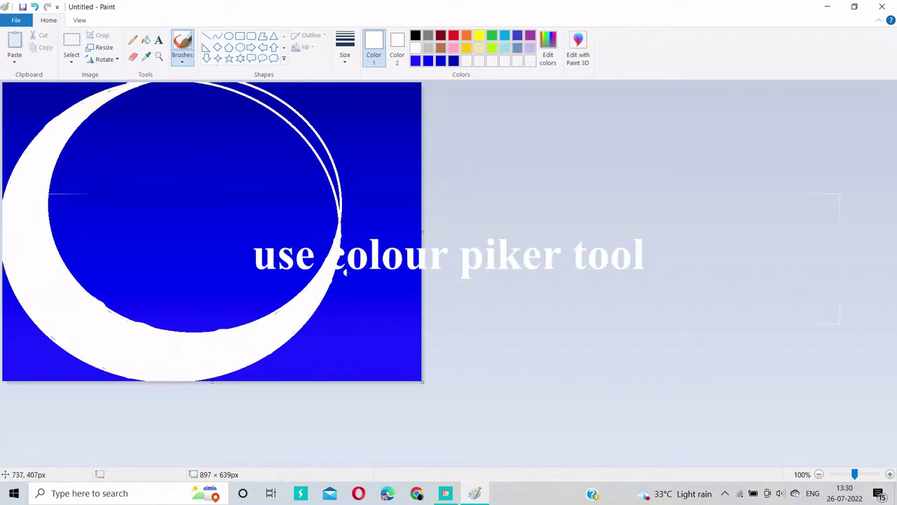
# Sample the dark blue background near the top and paint over the upper part of the leftover ellipse outlines.
pyautogui.click(133, 38)
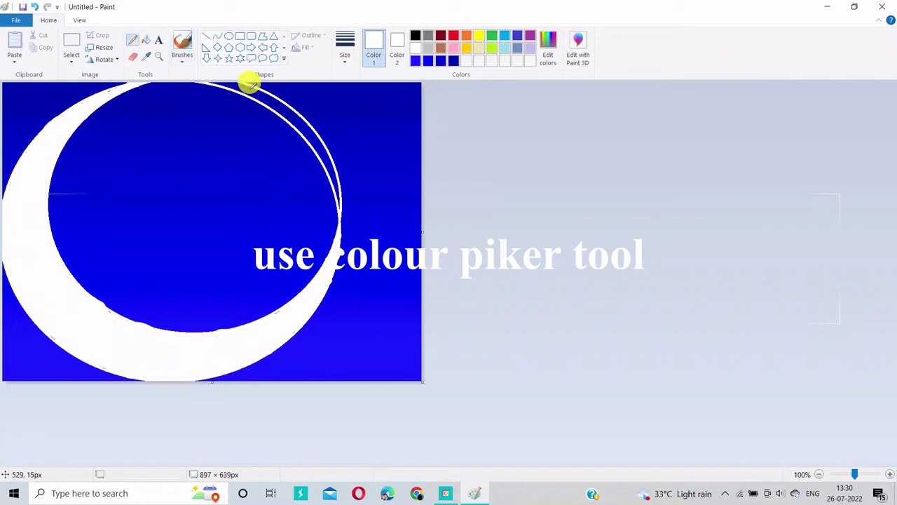
pyautogui.click(147, 58)
pyautogui.click(233, 87)
pyautogui.click(182, 44)
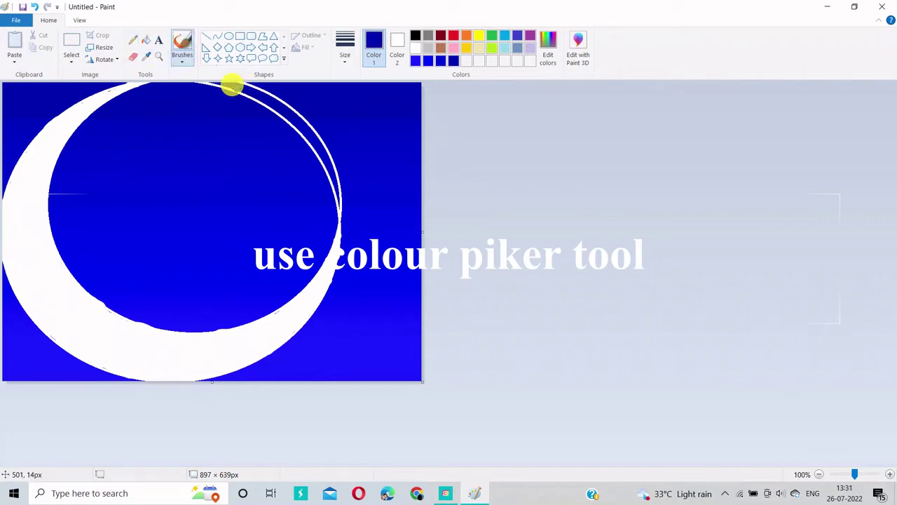
pyautogui.moveTo(232, 84)
pyautogui.mouseDown()
pyautogui.moveTo(196, 78)
pyautogui.moveTo(258, 79)
pyautogui.moveTo(265, 91)
pyautogui.moveTo(242, 89)
pyautogui.moveTo(277, 109)
pyautogui.moveTo(253, 80)
pyautogui.mouseUp()
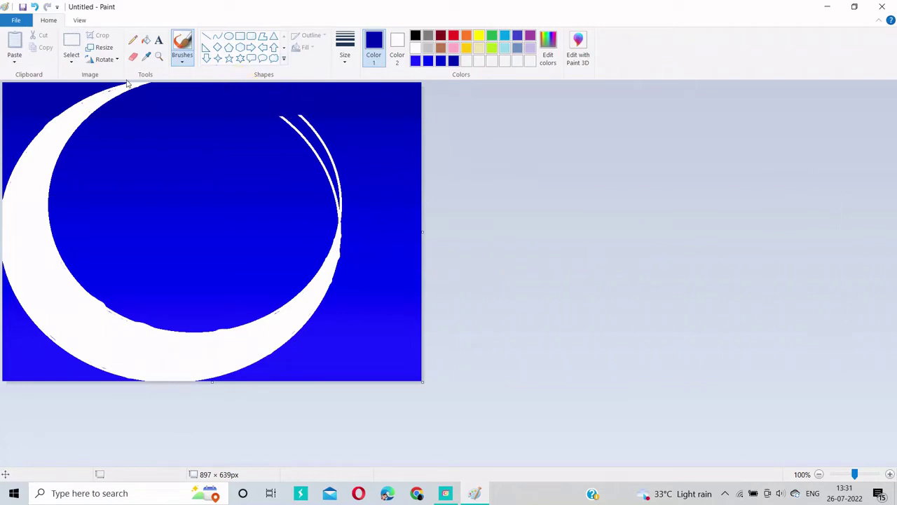
# Paint over the remaining ellipse outlines above the crescent's right tip with blues sampled from the adjacent background.
pyautogui.click(861, 473)
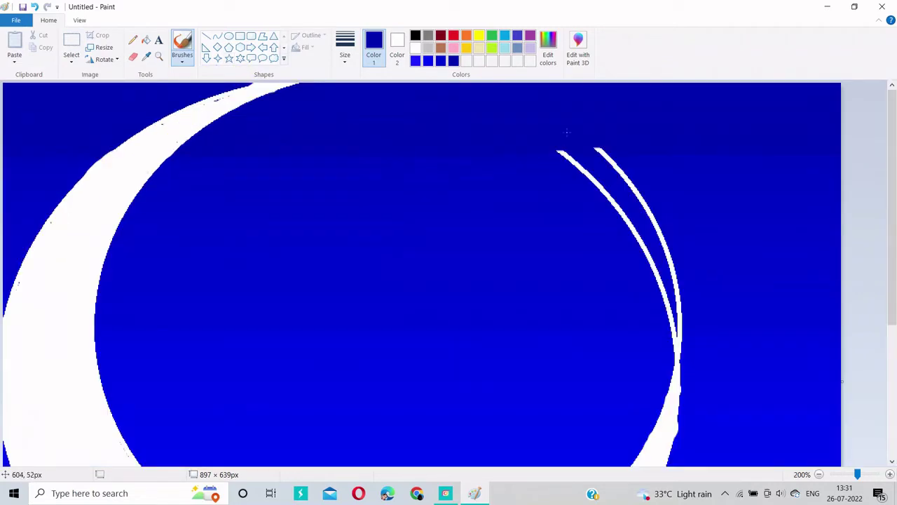
pyautogui.moveTo(565, 138)
pyautogui.mouseDown()
pyautogui.moveTo(589, 140)
pyautogui.moveTo(539, 175)
pyautogui.moveTo(562, 154)
pyautogui.moveTo(627, 191)
pyautogui.moveTo(596, 152)
pyautogui.moveTo(640, 179)
pyautogui.moveTo(673, 278)
pyautogui.moveTo(662, 249)
pyautogui.moveTo(653, 272)
pyautogui.moveTo(665, 305)
pyautogui.moveTo(671, 301)
pyautogui.moveTo(664, 316)
pyautogui.moveTo(675, 317)
pyautogui.moveTo(674, 344)
pyautogui.mouseUp()
pyautogui.click(146, 56)
pyautogui.click(673, 331)
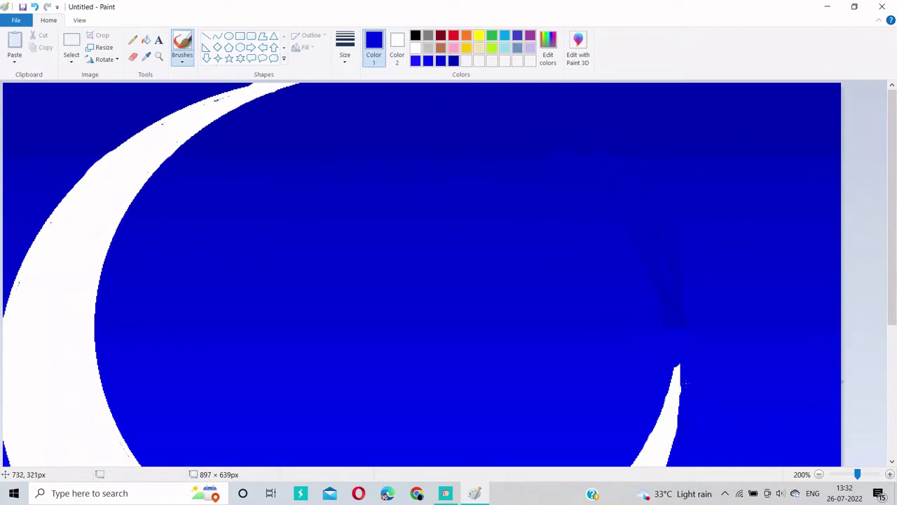
# Reshape the crescent's upper tip into a point with brush strokes in colours sampled beside it.
pyautogui.click(146, 58)
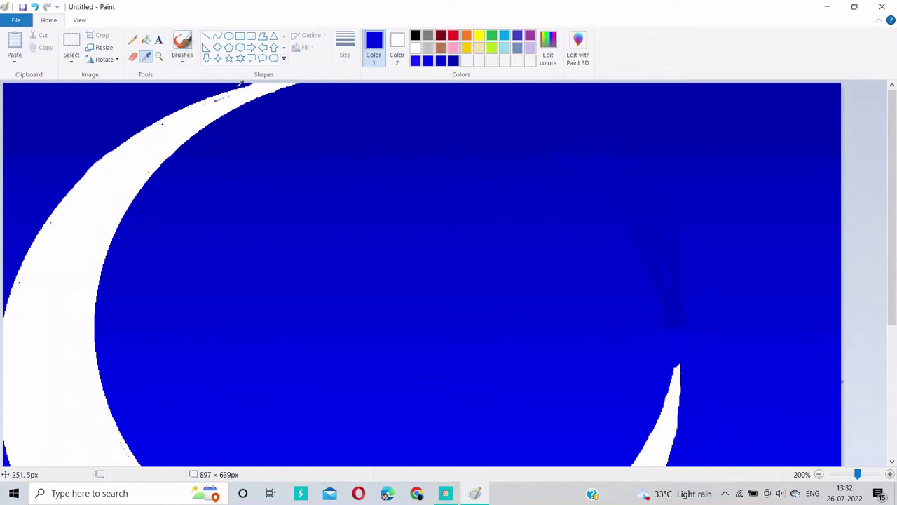
pyautogui.click(247, 83)
pyautogui.moveTo(258, 83)
pyautogui.mouseDown()
pyautogui.moveTo(282, 79)
pyautogui.moveTo(249, 72)
pyautogui.mouseUp()
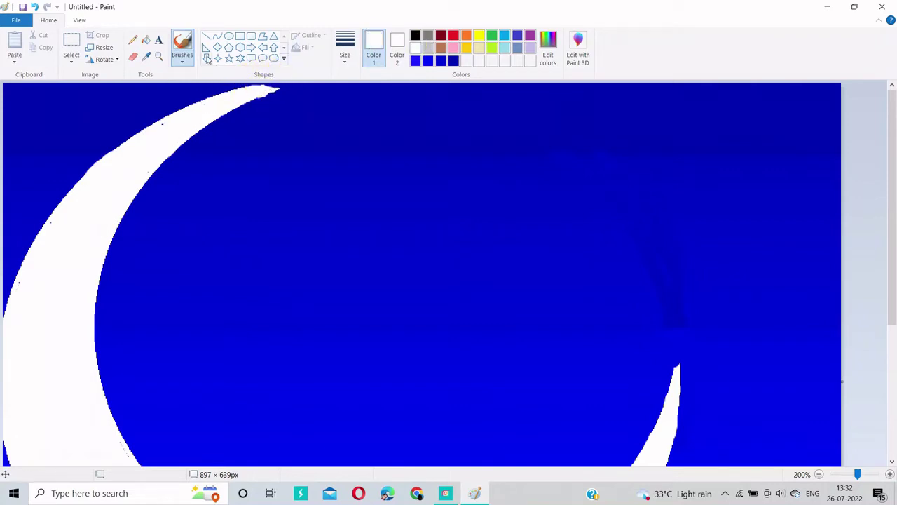
pyautogui.click(146, 57)
pyautogui.click(263, 98)
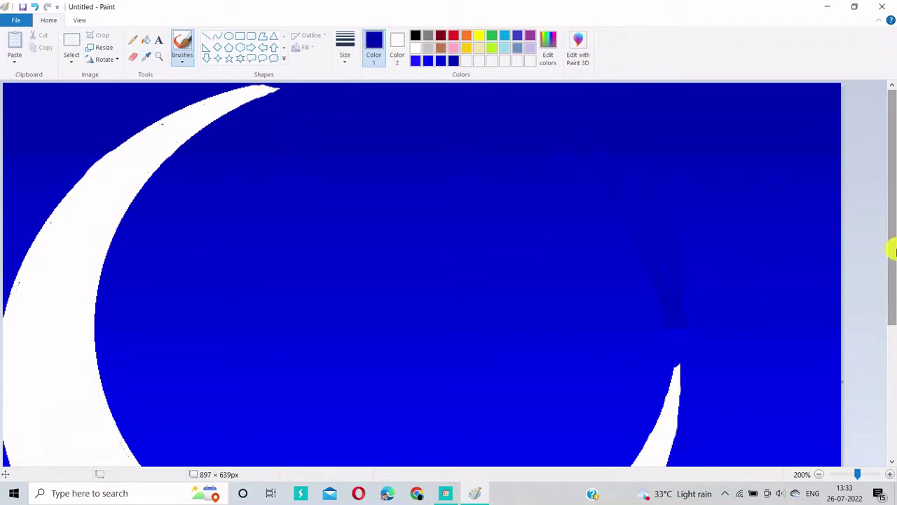
# Cover the stray blue specks in the crescent's upper part with white brush touches.
pyautogui.click(416, 48)
pyautogui.click(161, 122)
pyautogui.click(205, 103)
pyautogui.moveTo(204, 103); pyautogui.dragTo(175, 143)
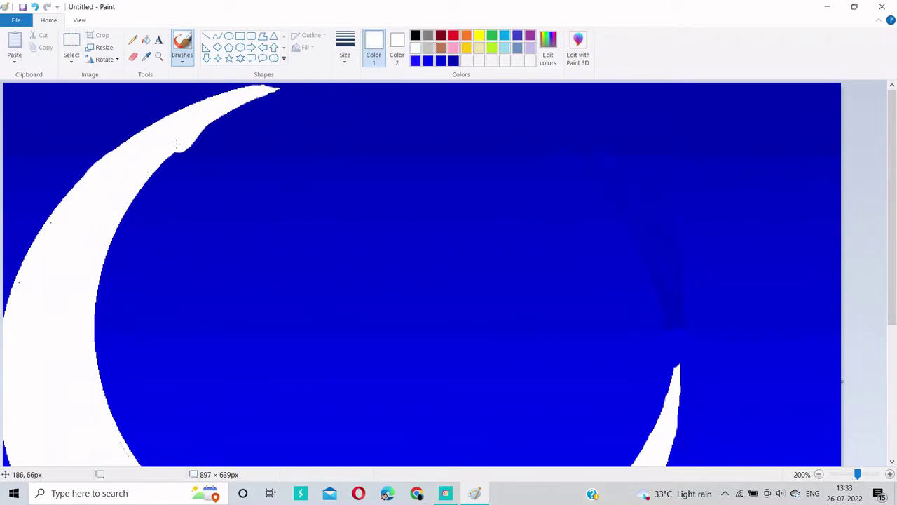
pyautogui.moveTo(202, 105); pyautogui.dragTo(174, 135)
pyautogui.click(852, 474)
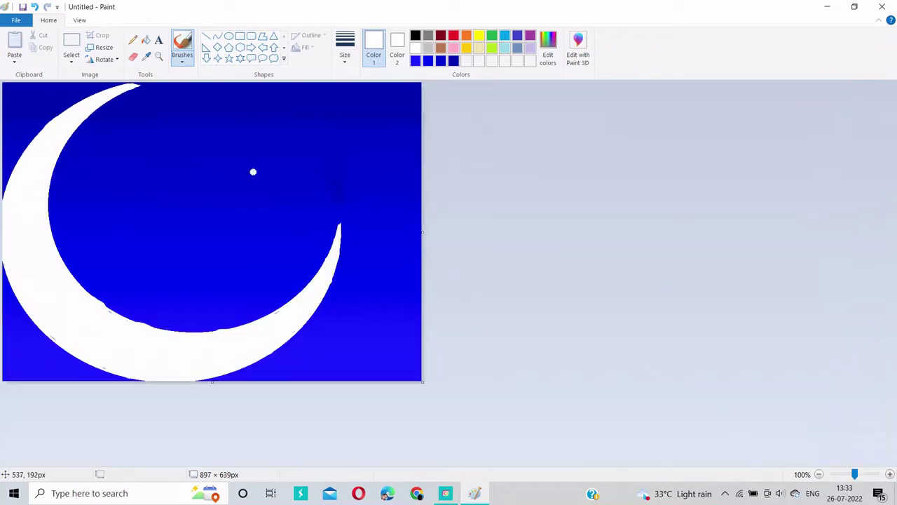
# Try a brush stroke inside the crescent in light lavender with luminance 206, undo it and mix a paler shade.
pyautogui.click(550, 51)
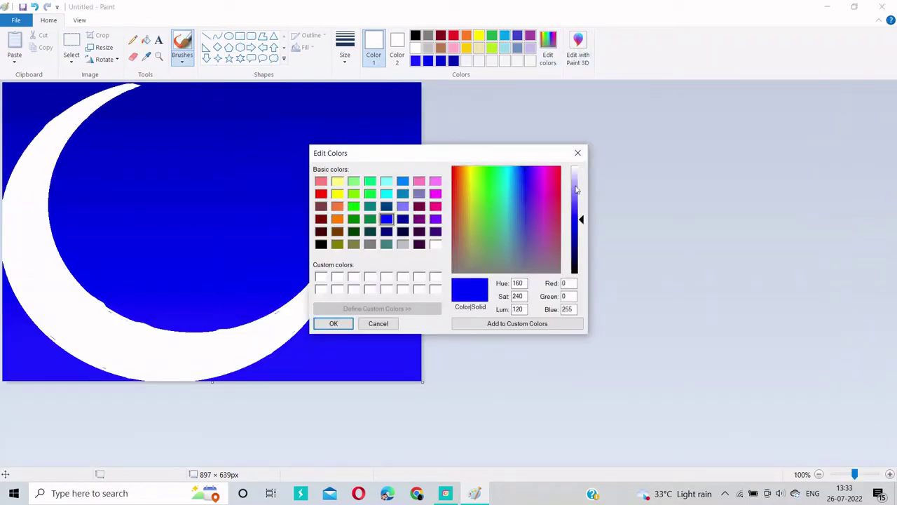
pyautogui.click(577, 181)
pyautogui.click(334, 325)
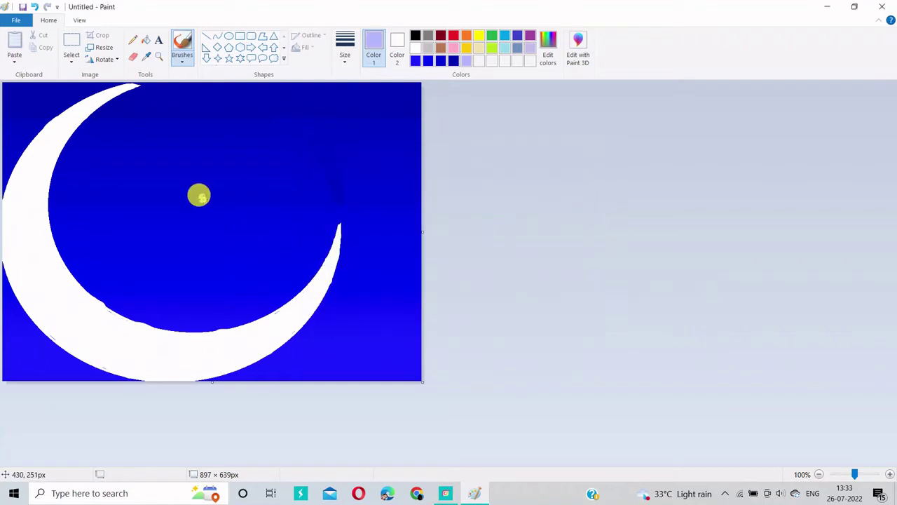
pyautogui.moveTo(199, 197)
pyautogui.mouseDown()
pyautogui.moveTo(190, 235)
pyautogui.moveTo(134, 254)
pyautogui.mouseUp()
pyautogui.hotkey('ctrl', 'z')
pyautogui.click(559, 53)
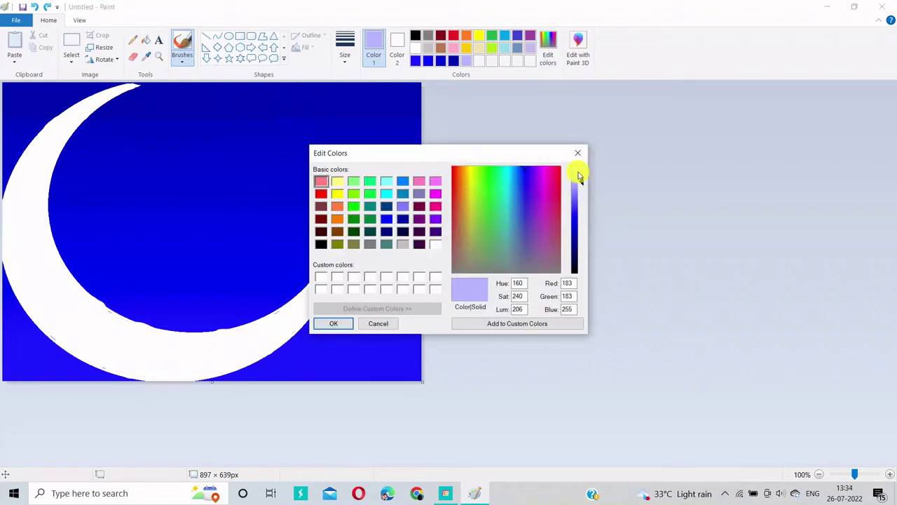
pyautogui.click(579, 170)
pyautogui.click(344, 327)
# Paint the figure's long hair as a solid black vertical shape in the middle of the sky inside the crescent.
pyautogui.click(414, 35)
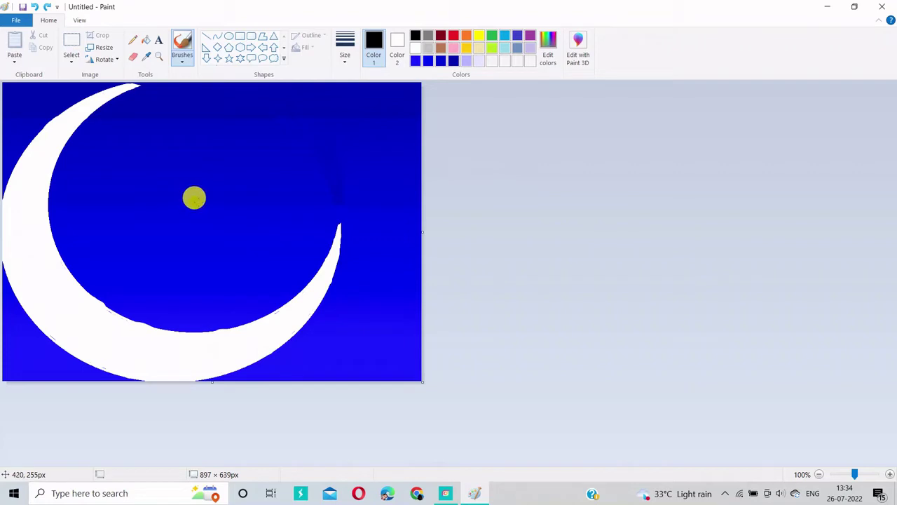
pyautogui.moveTo(189, 211); pyautogui.dragTo(188, 237)
pyautogui.click(857, 472)
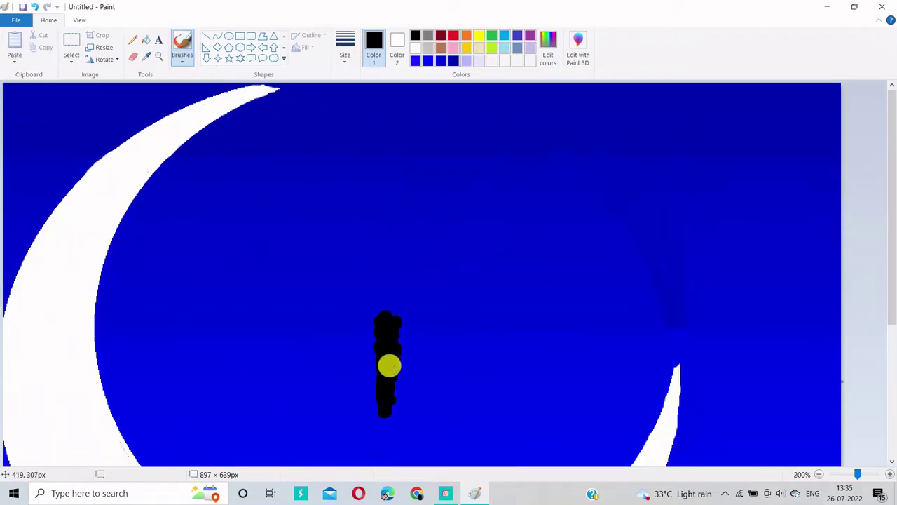
pyautogui.moveTo(388, 375); pyautogui.dragTo(387, 394)
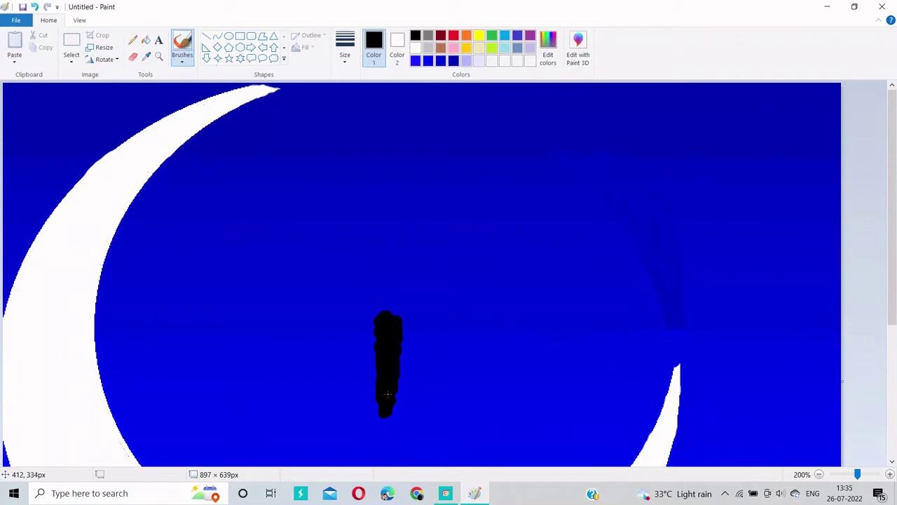
# Mix light lavender with luminance 211 and outline the dress from both sides of the hair down to the crescent's inner edge.
pyautogui.click(548, 49)
pyautogui.click(581, 185)
pyautogui.click(581, 179)
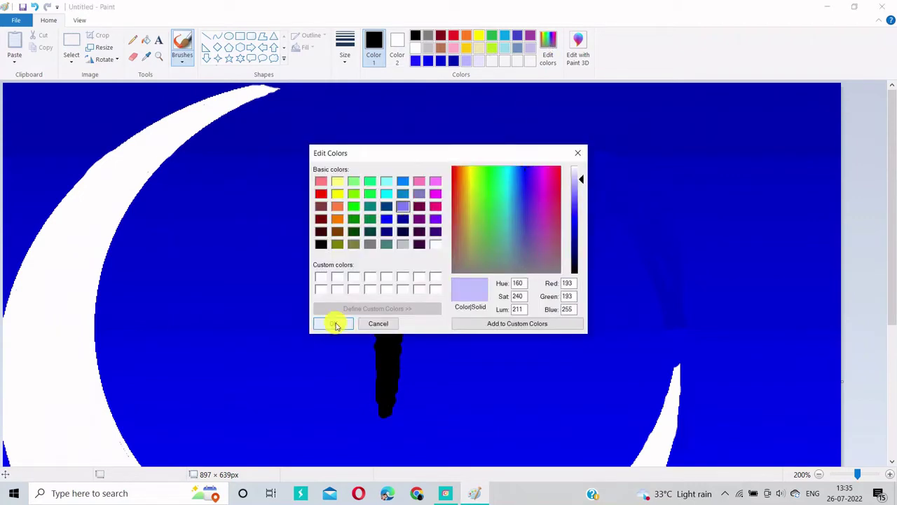
pyautogui.click(335, 322)
pyautogui.moveTo(370, 357); pyautogui.dragTo(364, 407)
pyautogui.moveTo(400, 365)
pyautogui.mouseDown()
pyautogui.moveTo(400, 353)
pyautogui.moveTo(407, 384)
pyautogui.mouseUp()
pyautogui.moveTo(891, 274); pyautogui.dragTo(892, 373)
pyautogui.moveTo(406, 204)
pyautogui.mouseDown()
pyautogui.moveTo(399, 239)
pyautogui.moveTo(443, 347)
pyautogui.moveTo(497, 387)
pyautogui.mouseUp()
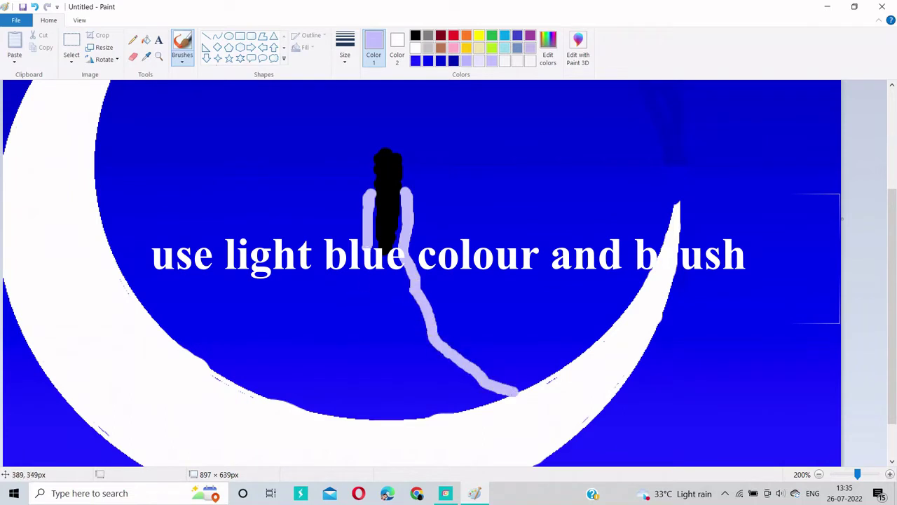
pyautogui.moveTo(366, 242)
pyautogui.mouseDown()
pyautogui.moveTo(349, 326)
pyautogui.moveTo(322, 352)
pyautogui.moveTo(253, 382)
pyautogui.mouseUp()
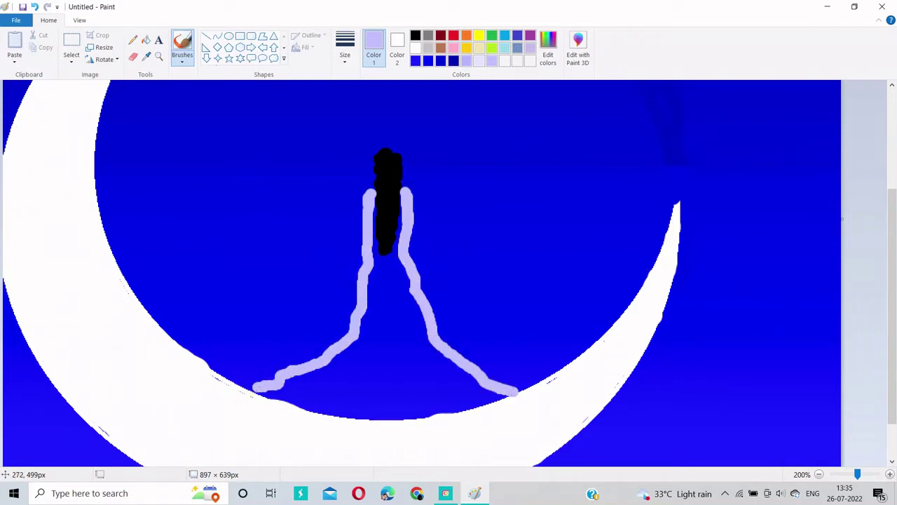
# Mix a paler lavender with luminance 221 and fill the dress's skirt and the bodice on both sides of the hair.
pyautogui.click(547, 49)
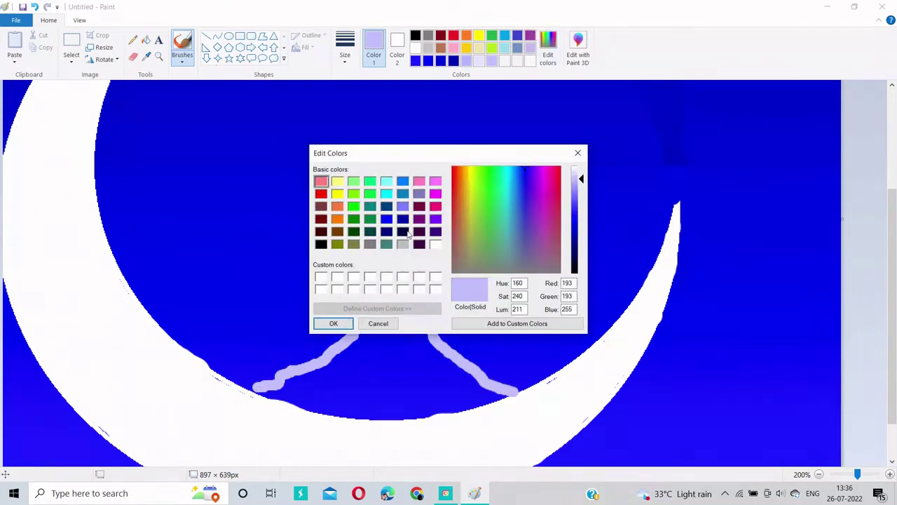
pyautogui.moveTo(580, 227); pyautogui.dragTo(579, 169)
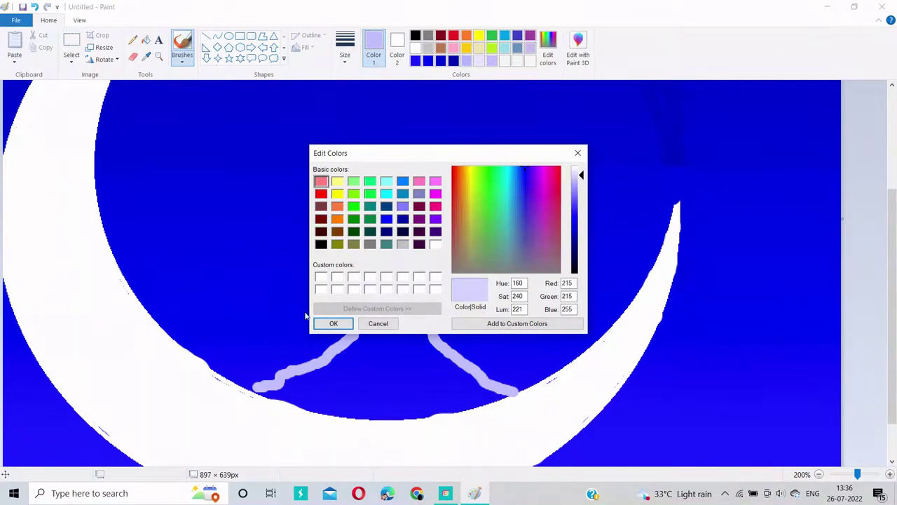
pyautogui.click(331, 323)
pyautogui.moveTo(360, 328)
pyautogui.mouseDown()
pyautogui.moveTo(293, 382)
pyautogui.moveTo(262, 386)
pyautogui.moveTo(374, 410)
pyautogui.moveTo(503, 395)
pyautogui.moveTo(385, 381)
pyautogui.moveTo(355, 395)
pyautogui.moveTo(301, 394)
pyautogui.moveTo(350, 357)
pyautogui.moveTo(286, 393)
pyautogui.moveTo(315, 407)
pyautogui.moveTo(326, 401)
pyautogui.moveTo(373, 294)
pyautogui.moveTo(391, 282)
pyautogui.moveTo(436, 358)
pyautogui.moveTo(475, 378)
pyautogui.moveTo(464, 395)
pyautogui.moveTo(355, 400)
pyautogui.moveTo(341, 385)
pyautogui.moveTo(360, 363)
pyautogui.moveTo(324, 373)
pyautogui.moveTo(355, 345)
pyautogui.mouseUp()
pyautogui.moveTo(366, 285); pyautogui.dragTo(389, 276)
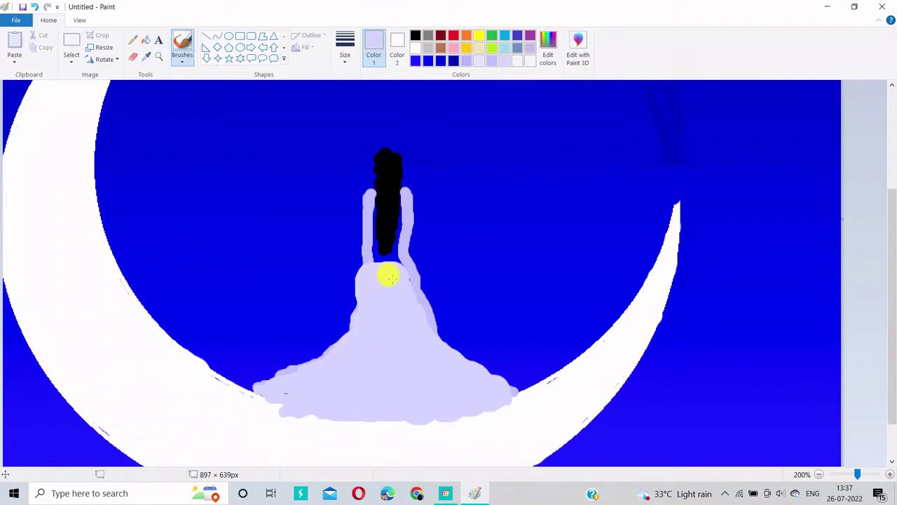
pyautogui.moveTo(400, 322)
pyautogui.mouseDown()
pyautogui.moveTo(401, 278)
pyautogui.moveTo(411, 311)
pyautogui.mouseUp()
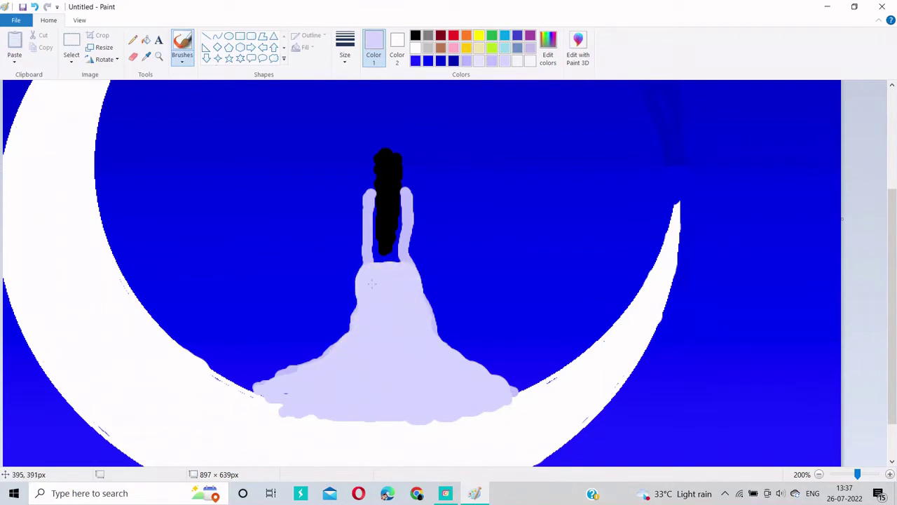
pyautogui.moveTo(363, 194)
pyautogui.mouseDown()
pyautogui.moveTo(370, 243)
pyautogui.moveTo(363, 203)
pyautogui.moveTo(362, 258)
pyautogui.moveTo(393, 241)
pyautogui.moveTo(395, 257)
pyautogui.moveTo(399, 241)
pyautogui.moveTo(395, 251)
pyautogui.mouseUp()
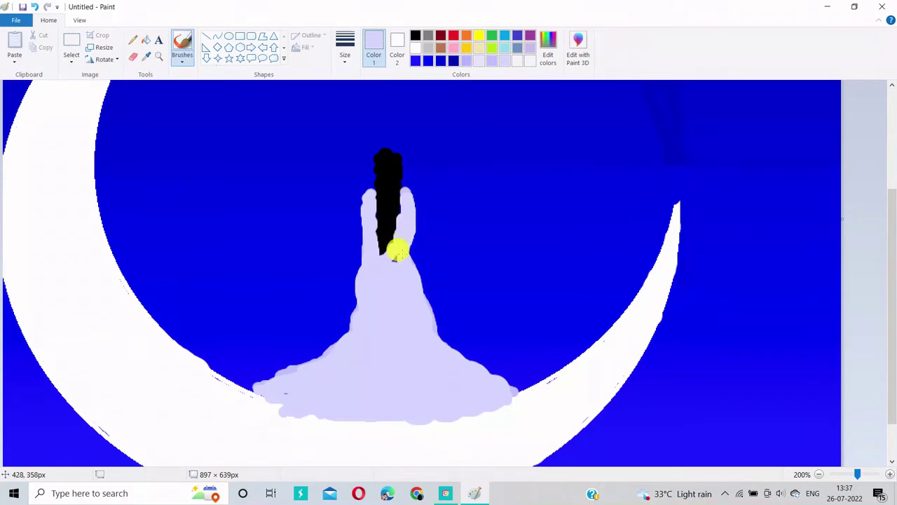
pyautogui.moveTo(404, 217); pyautogui.dragTo(402, 257)
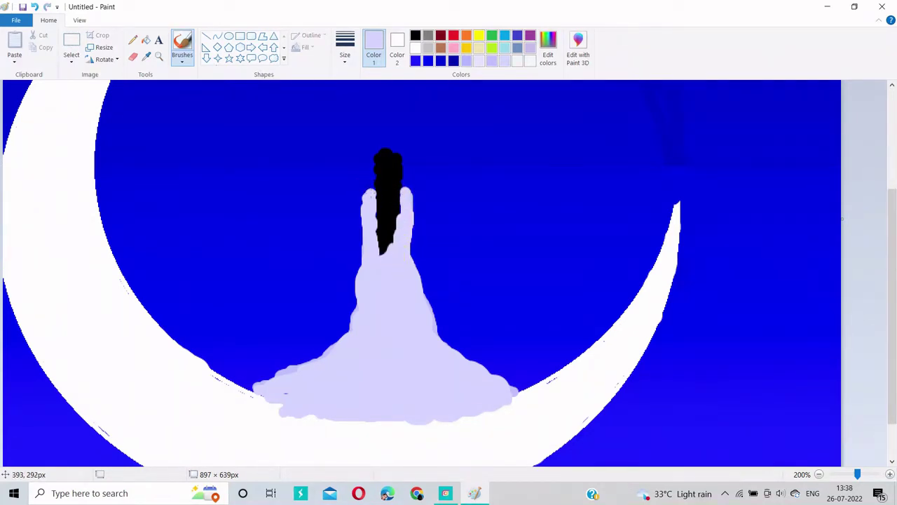
pyautogui.moveTo(353, 329); pyautogui.dragTo(186, 188)
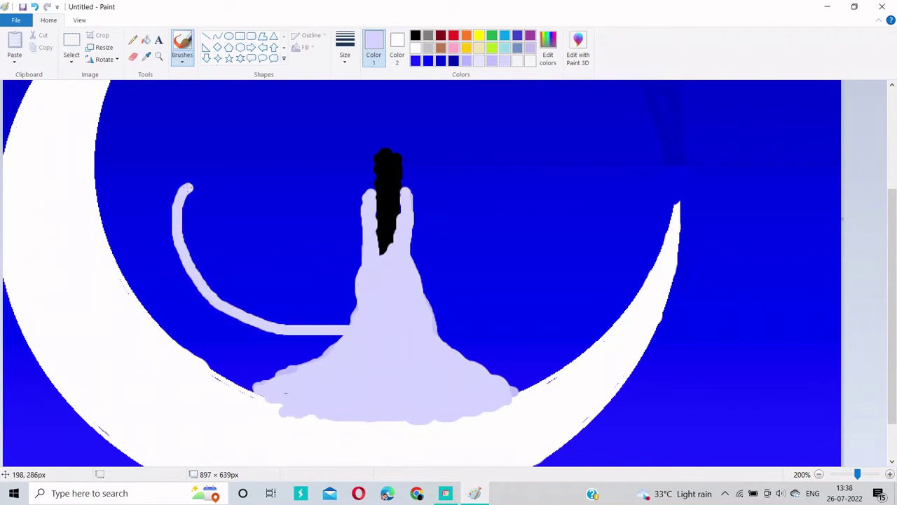
pyautogui.hotkey('ctrl', 'z')
pyautogui.moveTo(361, 195); pyautogui.dragTo(328, 220)
pyautogui.hotkey('ctrl', 'z')
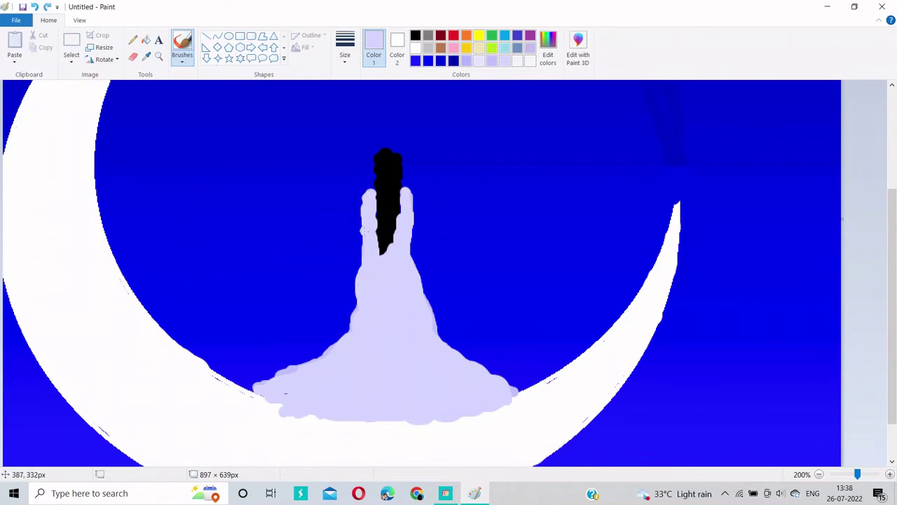
# Paint lavender ribbons from the dress to the left and across the crescent's right arm, plus a first stroke rising to the upper left.
pyautogui.moveTo(360, 256)
pyautogui.mouseDown()
pyautogui.moveTo(281, 266)
pyautogui.moveTo(156, 200)
pyautogui.moveTo(164, 234)
pyautogui.moveTo(276, 290)
pyautogui.moveTo(326, 266)
pyautogui.moveTo(306, 262)
pyautogui.moveTo(282, 281)
pyautogui.moveTo(240, 281)
pyautogui.moveTo(172, 232)
pyautogui.moveTo(240, 260)
pyautogui.moveTo(181, 253)
pyautogui.moveTo(242, 289)
pyautogui.mouseUp()
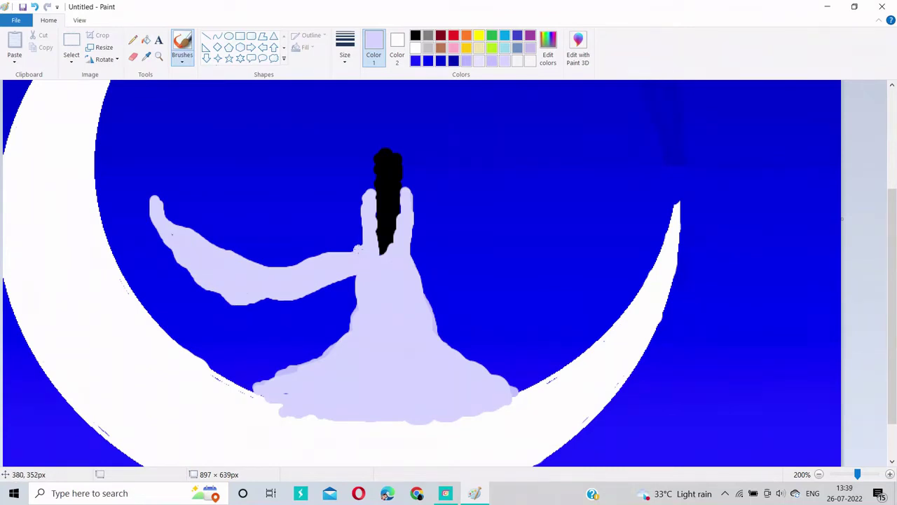
pyautogui.moveTo(357, 247)
pyautogui.mouseDown()
pyautogui.moveTo(254, 145)
pyautogui.moveTo(308, 81)
pyautogui.mouseUp()
pyautogui.moveTo(402, 193)
pyautogui.mouseDown()
pyautogui.moveTo(511, 306)
pyautogui.moveTo(649, 361)
pyautogui.mouseUp()
pyautogui.moveTo(403, 232)
pyautogui.mouseDown()
pyautogui.moveTo(468, 298)
pyautogui.moveTo(529, 321)
pyautogui.moveTo(477, 294)
pyautogui.moveTo(453, 266)
pyautogui.moveTo(519, 317)
pyautogui.moveTo(450, 274)
pyautogui.moveTo(405, 223)
pyautogui.moveTo(453, 285)
pyautogui.moveTo(629, 351)
pyautogui.moveTo(551, 334)
pyautogui.mouseUp()
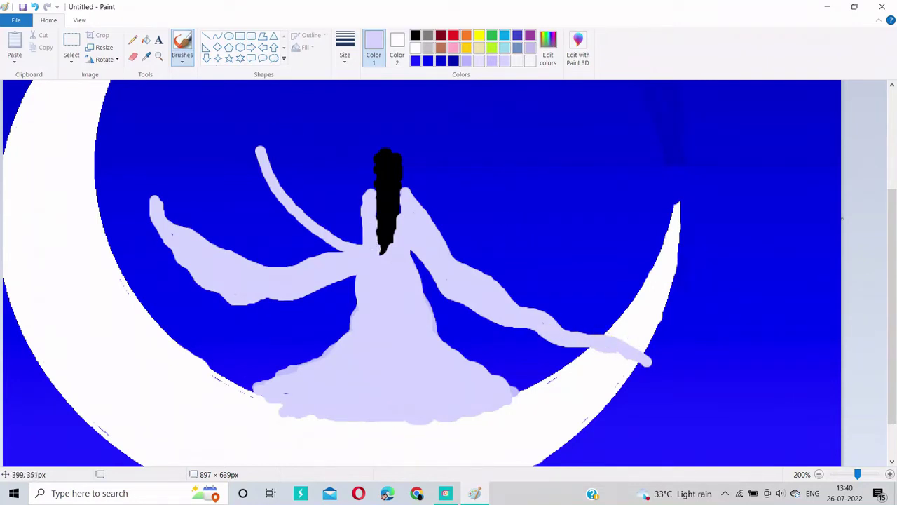
# Extend the upper-left ribbon in a wavy curve to the canvas's top edge and thicken it in lavender.
pyautogui.moveTo(891, 244); pyautogui.dragTo(892, 204)
pyautogui.moveTo(335, 297)
pyautogui.mouseDown()
pyautogui.moveTo(303, 275)
pyautogui.moveTo(270, 193)
pyautogui.moveTo(291, 136)
pyautogui.moveTo(308, 98)
pyautogui.mouseUp()
pyautogui.moveTo(889, 228); pyautogui.dragTo(889, 184)
pyautogui.moveTo(305, 186); pyautogui.dragTo(345, 84)
pyautogui.moveTo(277, 344)
pyautogui.mouseDown()
pyautogui.moveTo(264, 263)
pyautogui.moveTo(289, 190)
pyautogui.moveTo(358, 82)
pyautogui.moveTo(337, 119)
pyautogui.moveTo(354, 84)
pyautogui.moveTo(333, 104)
pyautogui.moveTo(320, 156)
pyautogui.moveTo(323, 148)
pyautogui.moveTo(276, 234)
pyautogui.moveTo(268, 282)
pyautogui.moveTo(271, 317)
pyautogui.moveTo(349, 397)
pyautogui.moveTo(286, 350)
pyautogui.mouseUp()
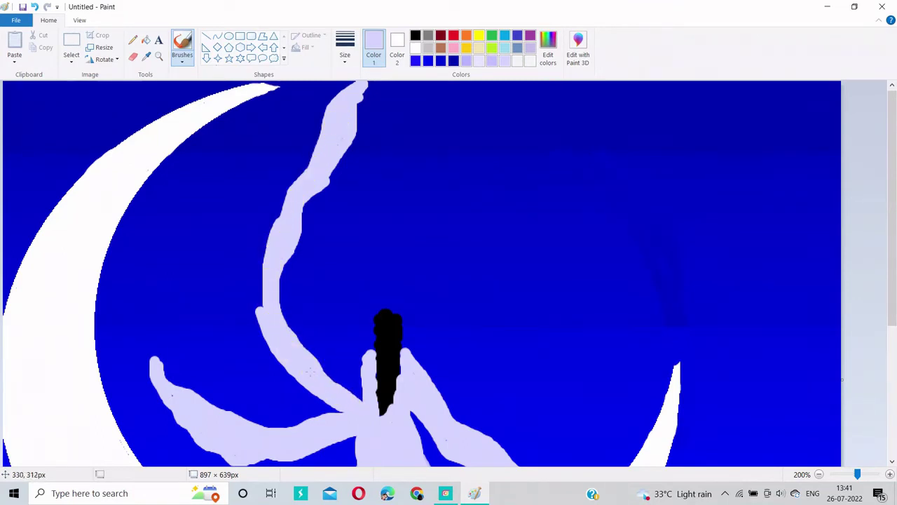
# Paint a lavender ribbon curving from the dress to the upper right above the crescent's tip and thicken its middle.
pyautogui.moveTo(893, 251); pyautogui.dragTo(892, 272)
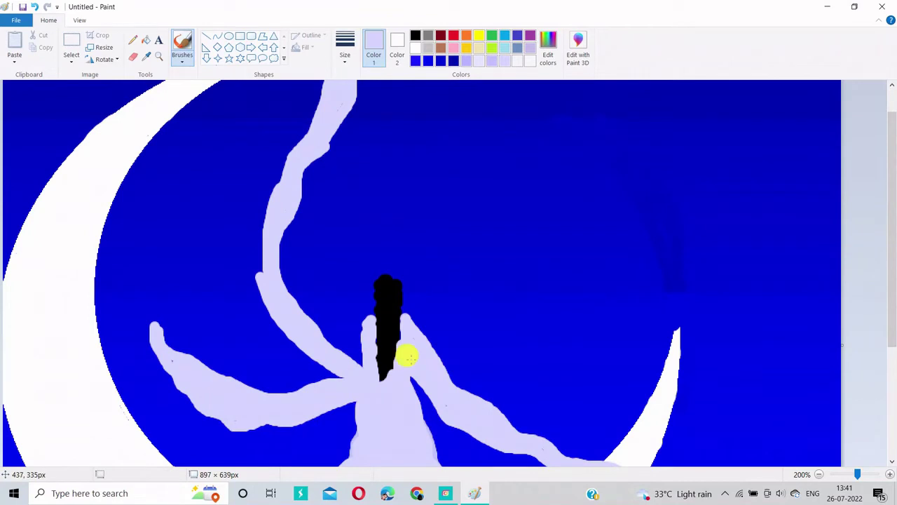
pyautogui.moveTo(407, 358)
pyautogui.mouseDown()
pyautogui.moveTo(442, 349)
pyautogui.moveTo(643, 231)
pyautogui.mouseUp()
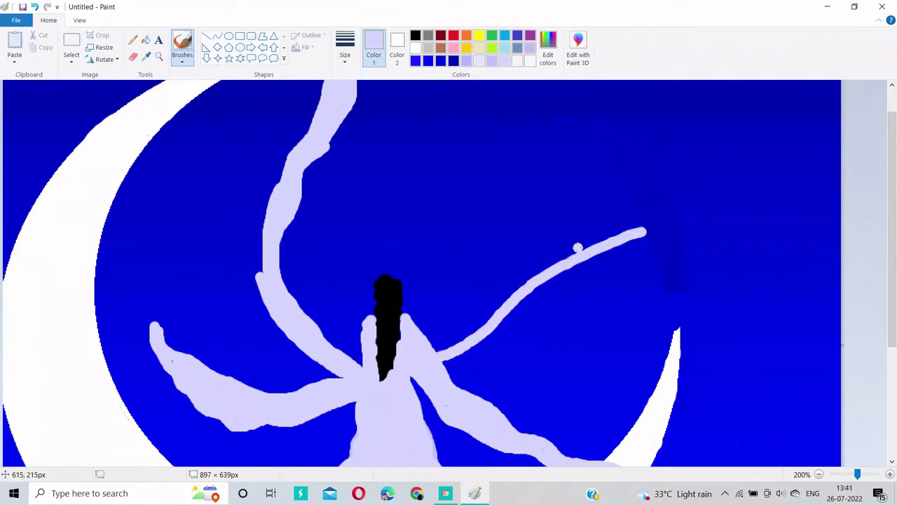
pyautogui.moveTo(429, 379)
pyautogui.mouseDown()
pyautogui.moveTo(502, 313)
pyautogui.moveTo(637, 228)
pyautogui.moveTo(722, 205)
pyautogui.mouseUp()
pyautogui.moveTo(593, 251)
pyautogui.mouseDown()
pyautogui.moveTo(532, 284)
pyautogui.moveTo(540, 286)
pyautogui.moveTo(442, 354)
pyautogui.mouseUp()
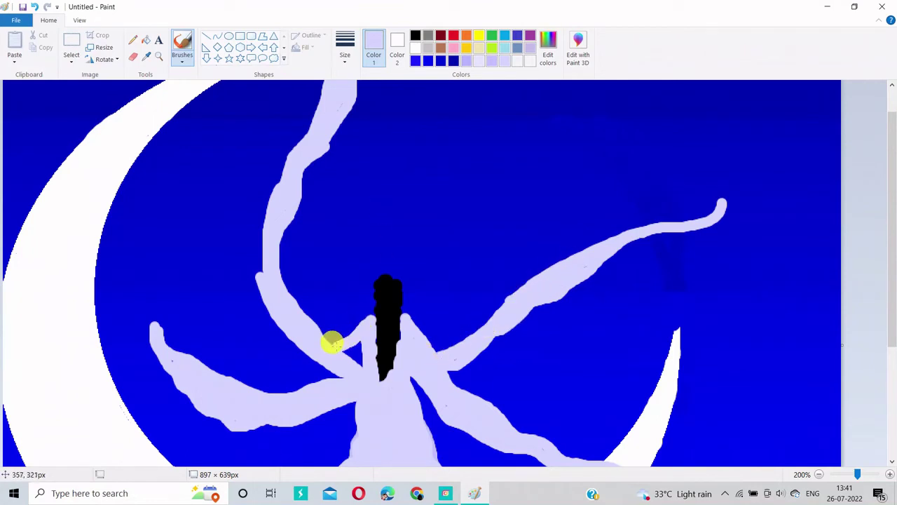
# Paint bent lavender arms from both shoulders down to the ribbons.
pyautogui.click(347, 333)
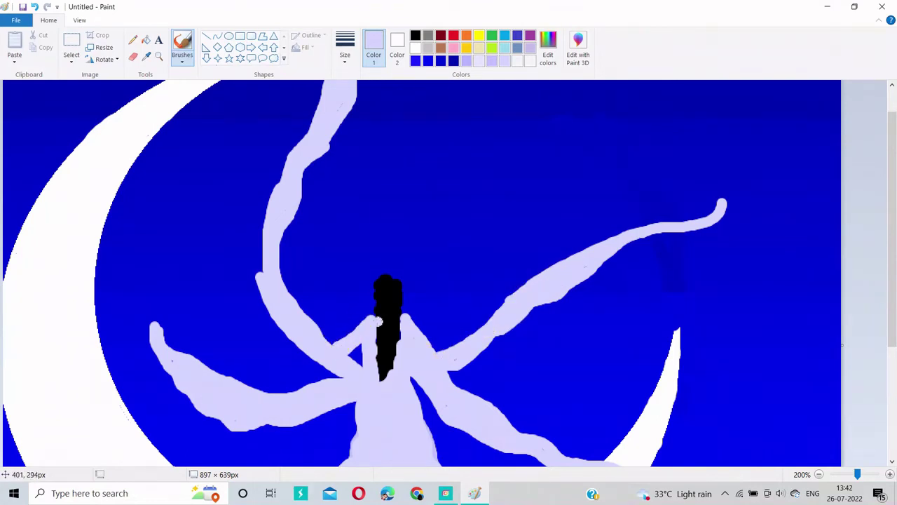
pyautogui.click(145, 56)
pyautogui.click(429, 335)
pyautogui.moveTo(424, 330)
pyautogui.mouseDown()
pyautogui.moveTo(421, 341)
pyautogui.moveTo(410, 324)
pyautogui.moveTo(427, 345)
pyautogui.moveTo(402, 318)
pyautogui.moveTo(444, 340)
pyautogui.moveTo(405, 317)
pyautogui.moveTo(414, 338)
pyautogui.mouseUp()
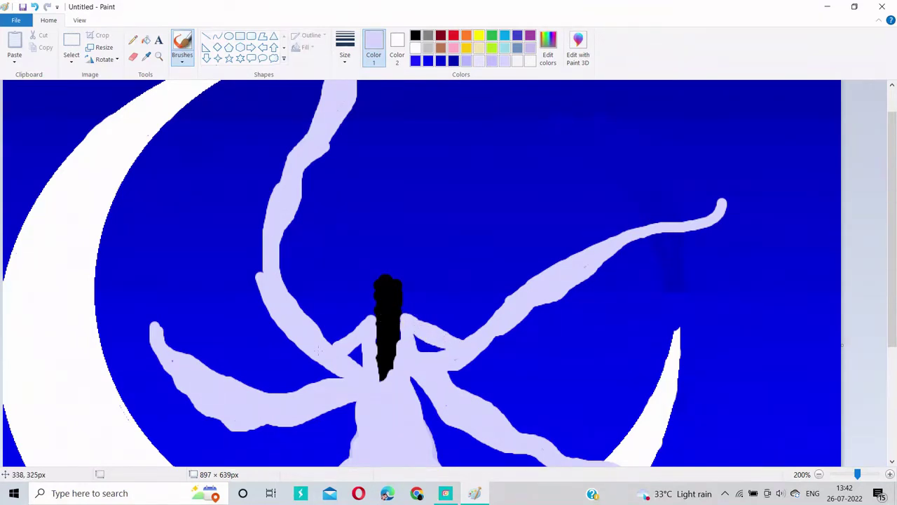
# Reshape the gap inside the right arm with blue sampled from it and touch up the arm's edges in lavender.
pyautogui.click(146, 56)
pyautogui.click(421, 344)
pyautogui.moveTo(420, 336); pyautogui.dragTo(420, 347)
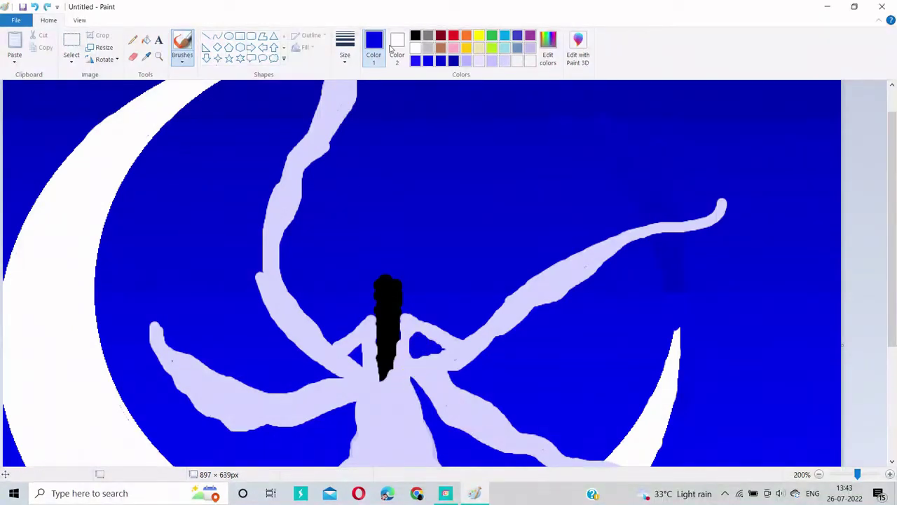
pyautogui.click(504, 60)
pyautogui.moveTo(413, 324)
pyautogui.mouseDown()
pyautogui.moveTo(400, 341)
pyautogui.moveTo(442, 352)
pyautogui.mouseUp()
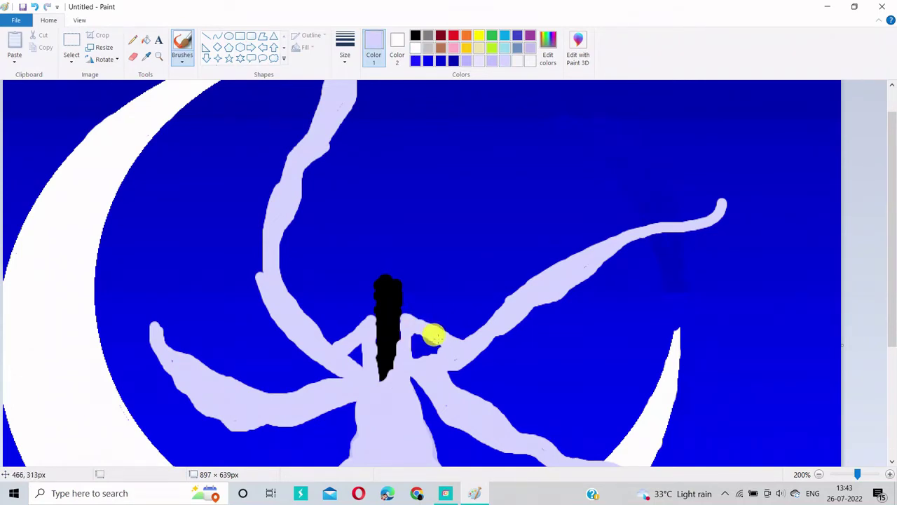
# Widen the black hair around the head and lengthen it to a tapered end below the waist.
pyautogui.moveTo(891, 257); pyautogui.dragTo(891, 295)
pyautogui.click(414, 34)
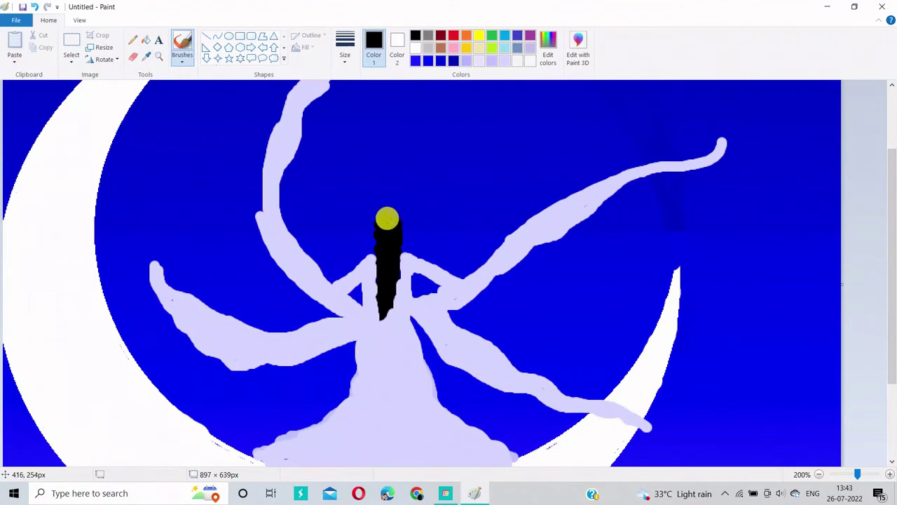
pyautogui.moveTo(386, 218)
pyautogui.mouseDown()
pyautogui.moveTo(376, 212)
pyautogui.moveTo(389, 212)
pyautogui.moveTo(394, 239)
pyautogui.moveTo(382, 318)
pyautogui.moveTo(372, 216)
pyautogui.moveTo(386, 209)
pyautogui.moveTo(393, 220)
pyautogui.mouseUp()
pyautogui.moveTo(377, 267)
pyautogui.mouseDown()
pyautogui.moveTo(384, 347)
pyautogui.moveTo(387, 315)
pyautogui.moveTo(388, 356)
pyautogui.mouseUp()
pyautogui.moveTo(375, 292)
pyautogui.mouseDown()
pyautogui.moveTo(372, 277)
pyautogui.moveTo(393, 287)
pyautogui.moveTo(393, 326)
pyautogui.mouseUp()
# Paint thin white ornament strands over the top of the hair with a small white knob above them.
pyautogui.click(417, 48)
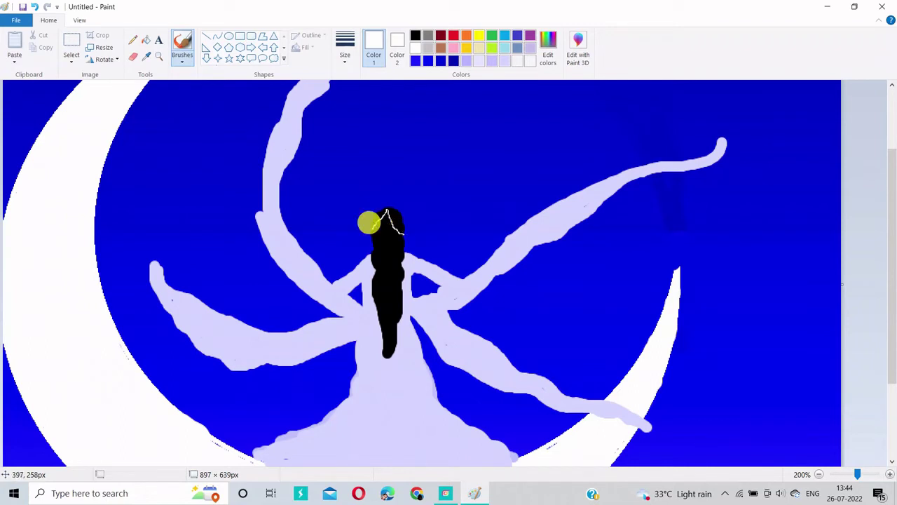
pyautogui.moveTo(373, 227)
pyautogui.mouseDown()
pyautogui.moveTo(378, 198)
pyautogui.moveTo(368, 226)
pyautogui.moveTo(384, 209)
pyautogui.moveTo(403, 231)
pyautogui.mouseUp()
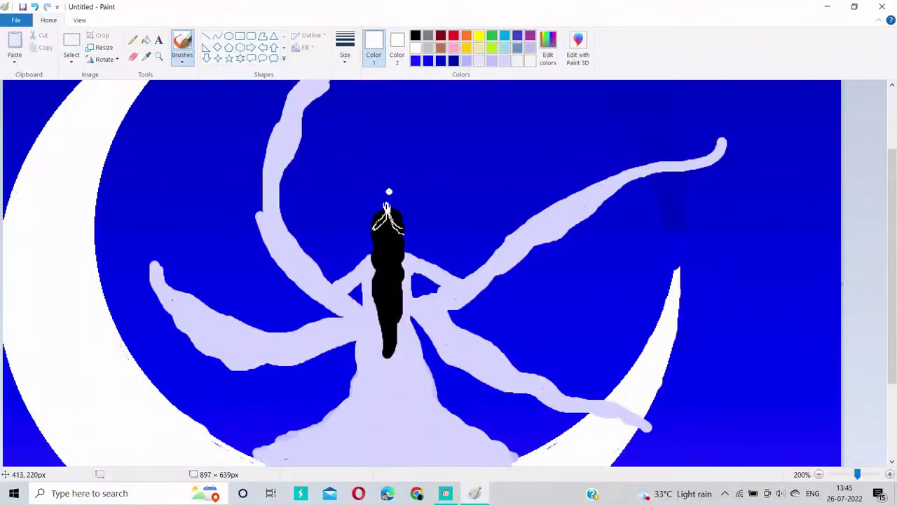
pyautogui.moveTo(386, 204); pyautogui.dragTo(386, 202)
# Narrow the dress's waist on both sides with blue sampled from the adjacent background.
pyautogui.moveTo(892, 252)
pyautogui.mouseDown()
pyautogui.moveTo(894, 213)
pyautogui.moveTo(896, 268)
pyautogui.mouseUp()
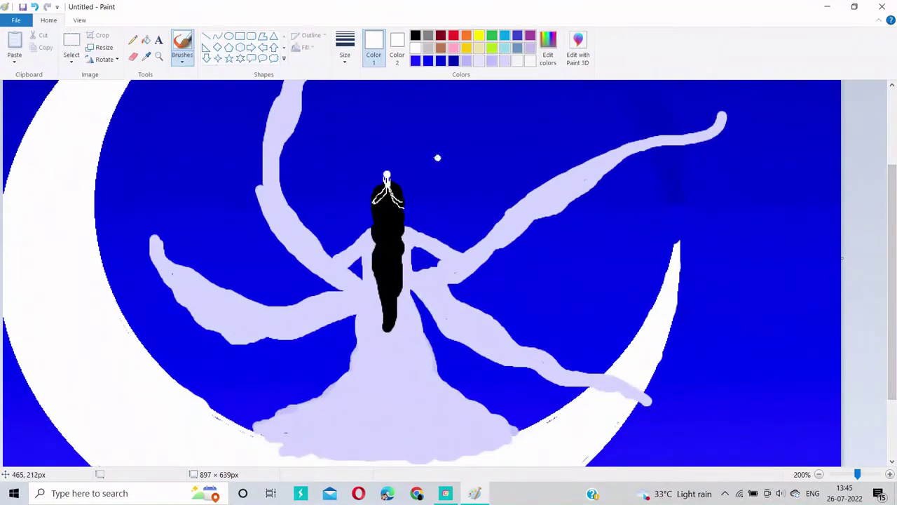
pyautogui.click(146, 56)
pyautogui.click(420, 261)
pyautogui.moveTo(413, 303)
pyautogui.mouseDown()
pyautogui.moveTo(406, 290)
pyautogui.moveTo(412, 295)
pyautogui.mouseUp()
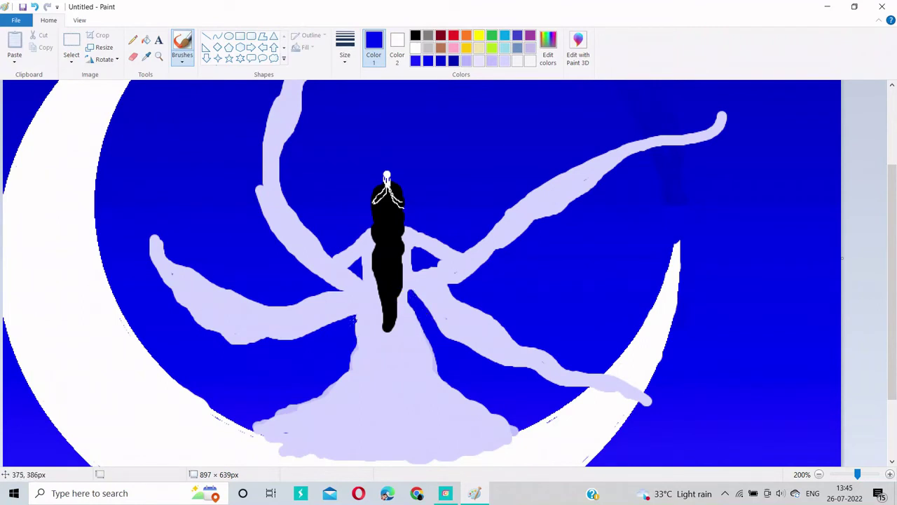
pyautogui.moveTo(349, 315)
pyautogui.mouseDown()
pyautogui.moveTo(350, 328)
pyautogui.moveTo(353, 317)
pyautogui.mouseUp()
# Smooth the dress's sides in lavender and widen the skirt's hem to the left and right over the crescent.
pyautogui.click(492, 61)
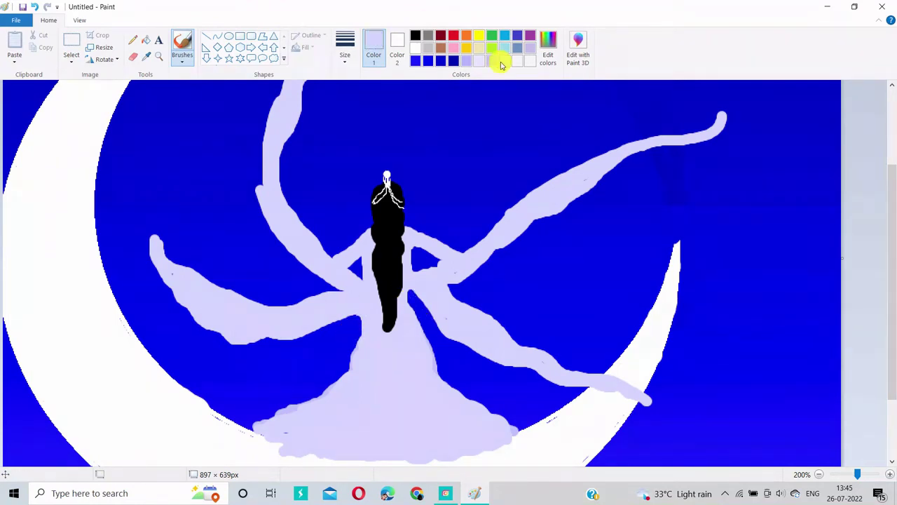
pyautogui.moveTo(402, 287)
pyautogui.mouseDown()
pyautogui.moveTo(404, 308)
pyautogui.moveTo(361, 322)
pyautogui.moveTo(346, 361)
pyautogui.moveTo(312, 385)
pyautogui.moveTo(231, 414)
pyautogui.moveTo(244, 421)
pyautogui.moveTo(212, 409)
pyautogui.moveTo(269, 406)
pyautogui.moveTo(319, 386)
pyautogui.moveTo(244, 415)
pyautogui.moveTo(297, 428)
pyautogui.mouseUp()
pyautogui.click(310, 395)
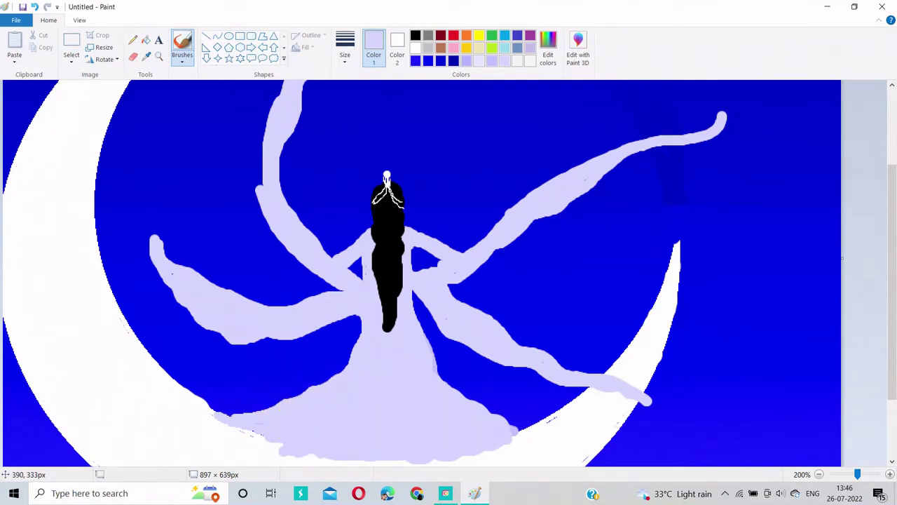
pyautogui.moveTo(358, 275); pyautogui.dragTo(370, 260)
pyautogui.moveTo(453, 448)
pyautogui.mouseDown()
pyautogui.moveTo(572, 454)
pyautogui.moveTo(553, 443)
pyautogui.moveTo(576, 455)
pyautogui.moveTo(479, 445)
pyautogui.moveTo(564, 452)
pyautogui.moveTo(509, 447)
pyautogui.mouseUp()
# Scatter tiny white stars across the blue sky around the figure and the crescent.
pyautogui.click(857, 473)
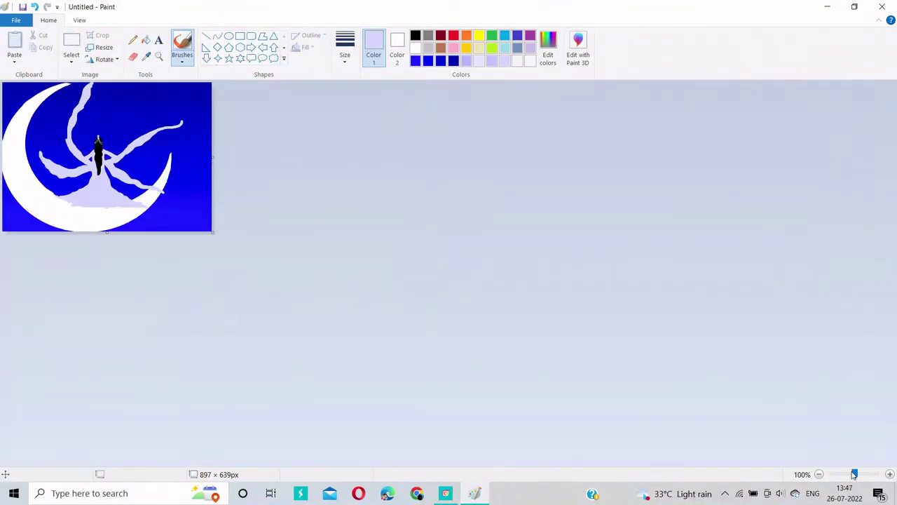
pyautogui.click(127, 170)
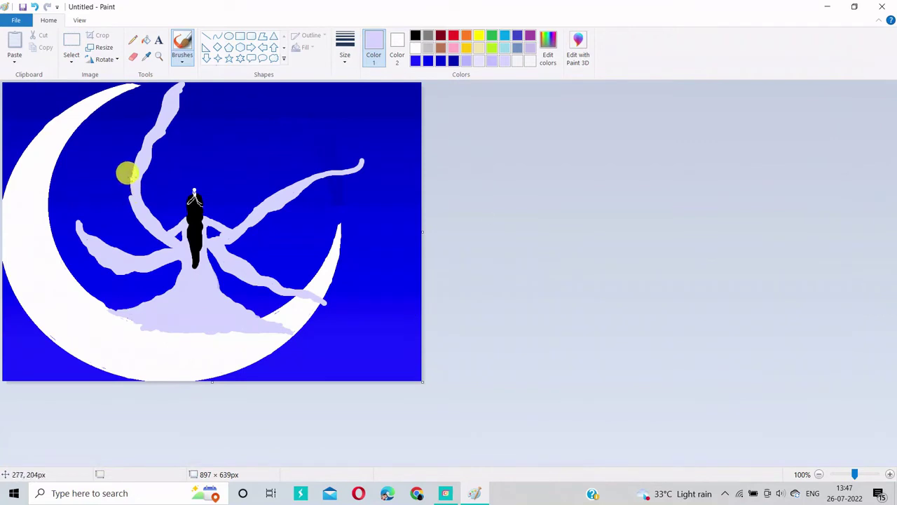
pyautogui.click(415, 47)
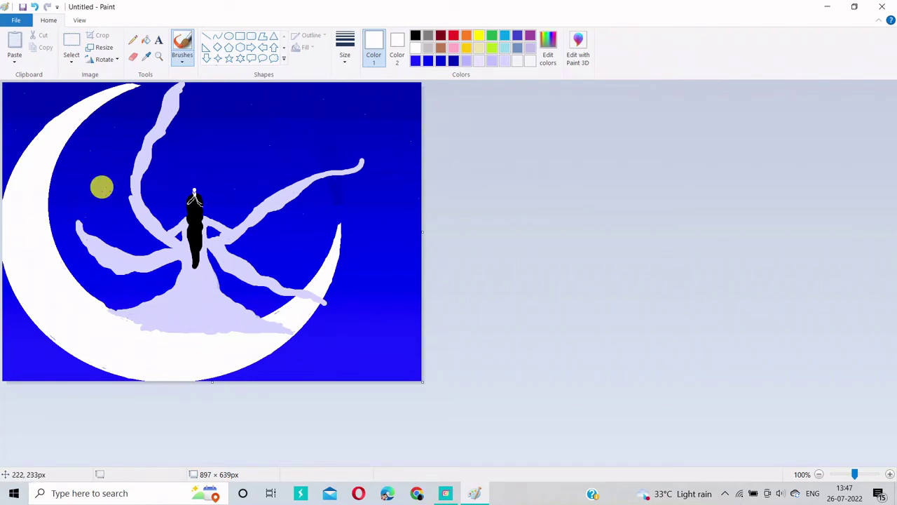
pyautogui.click(388, 275)
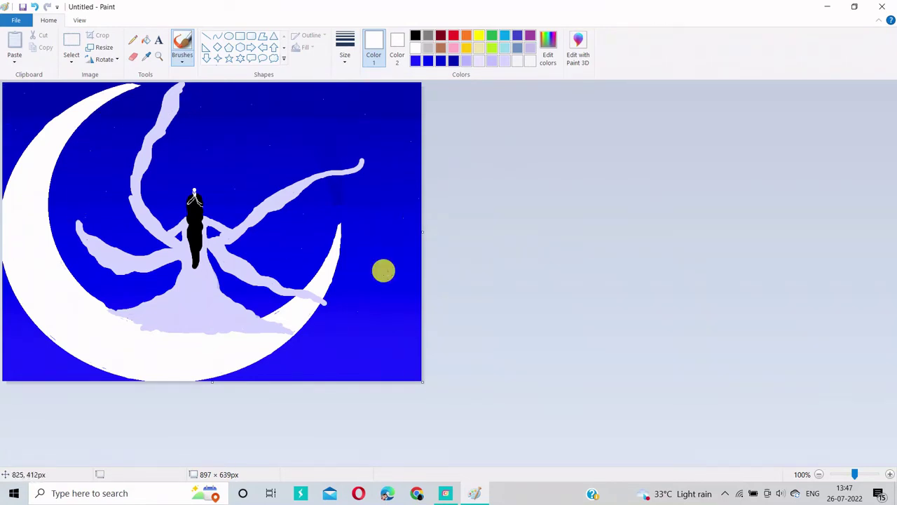
# Add more tiny white stars to the sky at the right, around the figure, inside the crescent and in the lower-left corner.
pyautogui.click(374, 243)
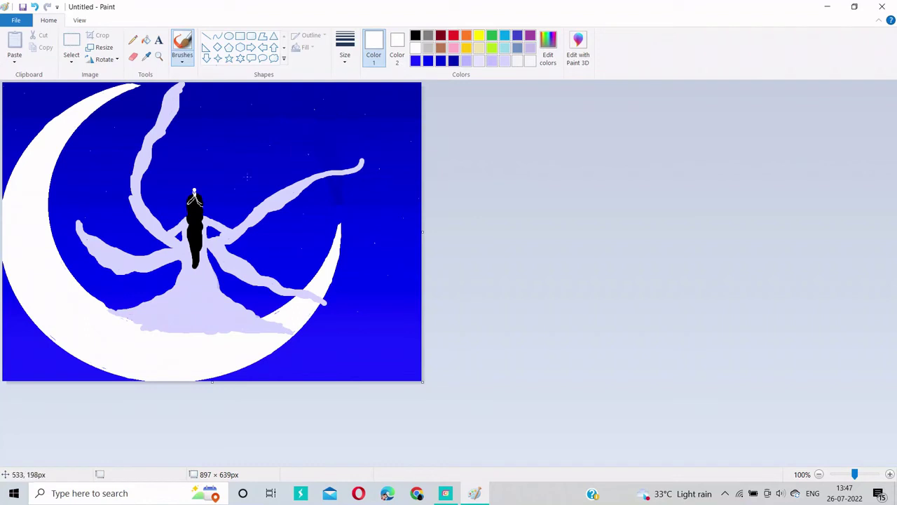
pyautogui.click(164, 166)
pyautogui.click(192, 145)
pyautogui.click(97, 159)
pyautogui.click(68, 192)
pyautogui.click(96, 211)
pyautogui.click(82, 180)
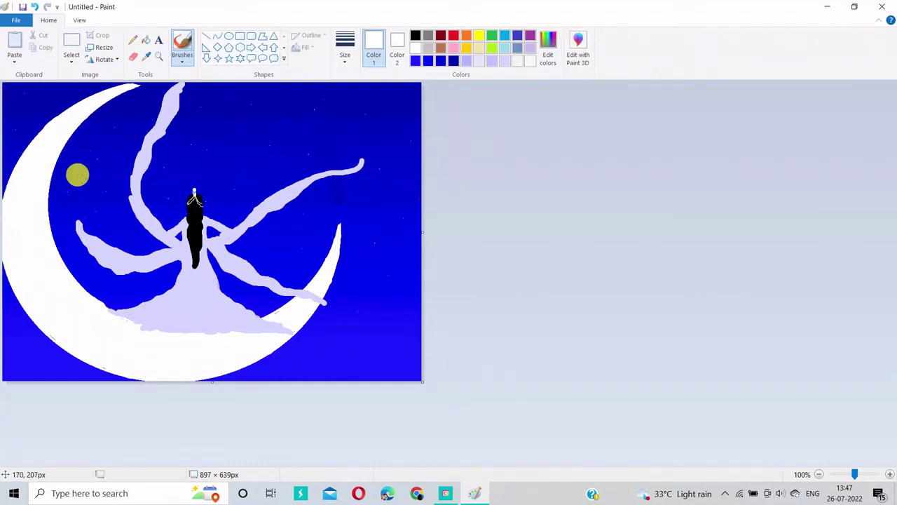
pyautogui.click(15, 354)
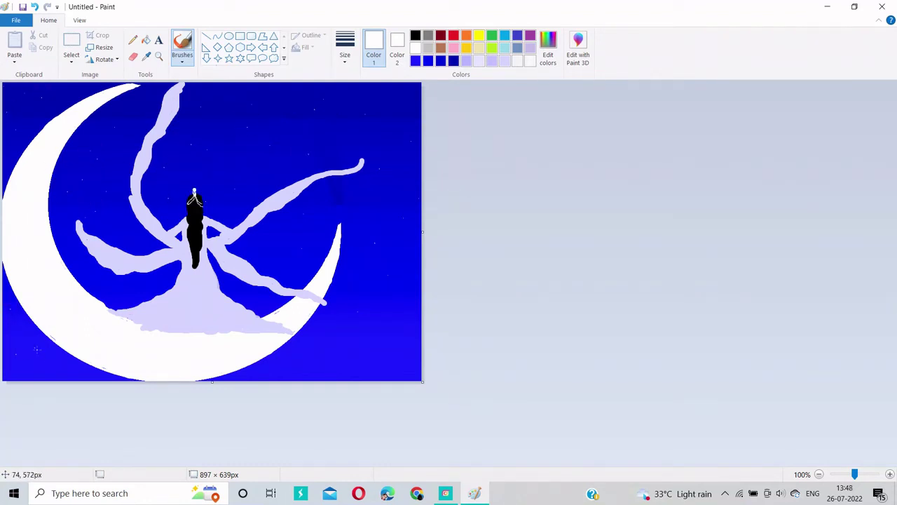
pyautogui.moveTo(144, 294); pyautogui.dragTo(110, 283)
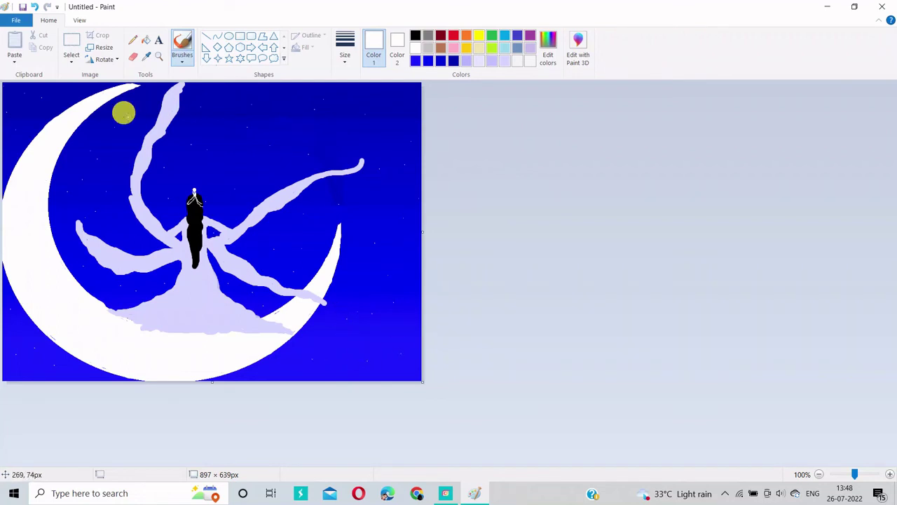
# Dot slightly larger white stars across the whole blue sky, on both sides of the figure and outside the crescent.
pyautogui.click(32, 99)
pyautogui.click(16, 131)
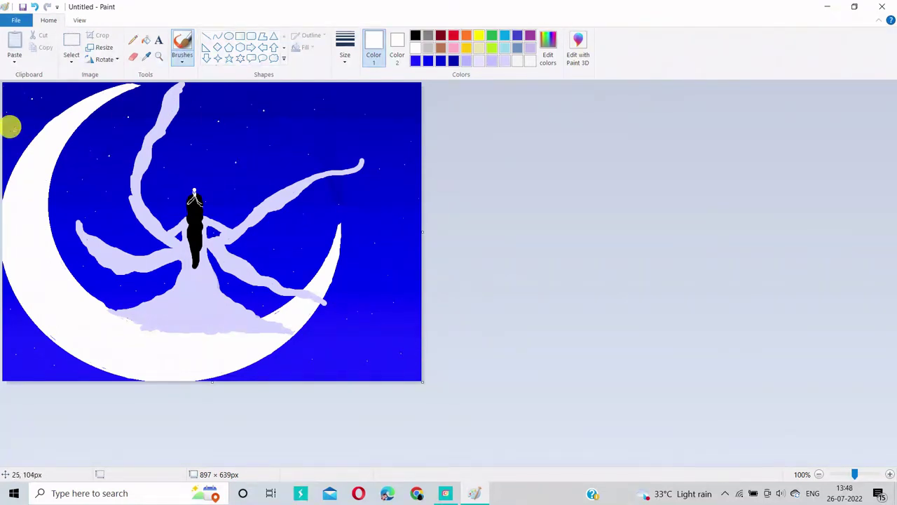
pyautogui.click(380, 123)
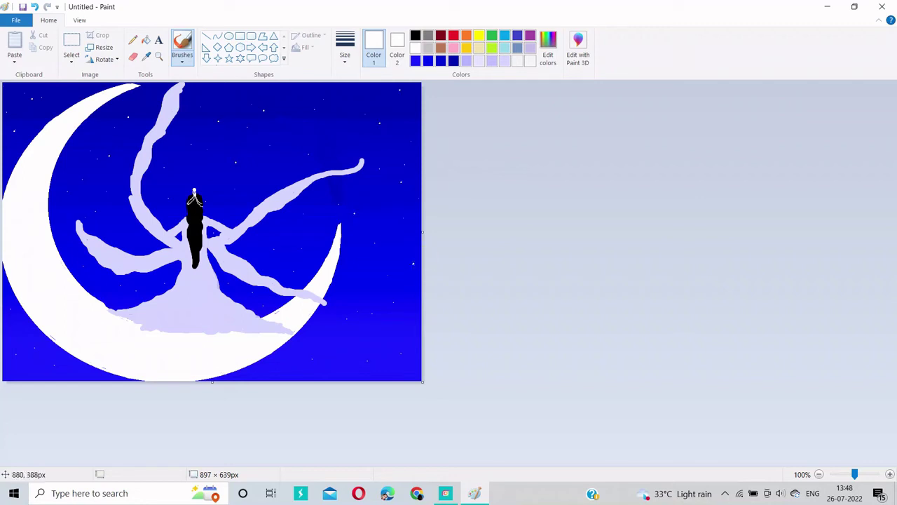
pyautogui.click(395, 288)
pyautogui.click(403, 231)
pyautogui.click(333, 340)
pyautogui.click(351, 261)
pyautogui.click(169, 211)
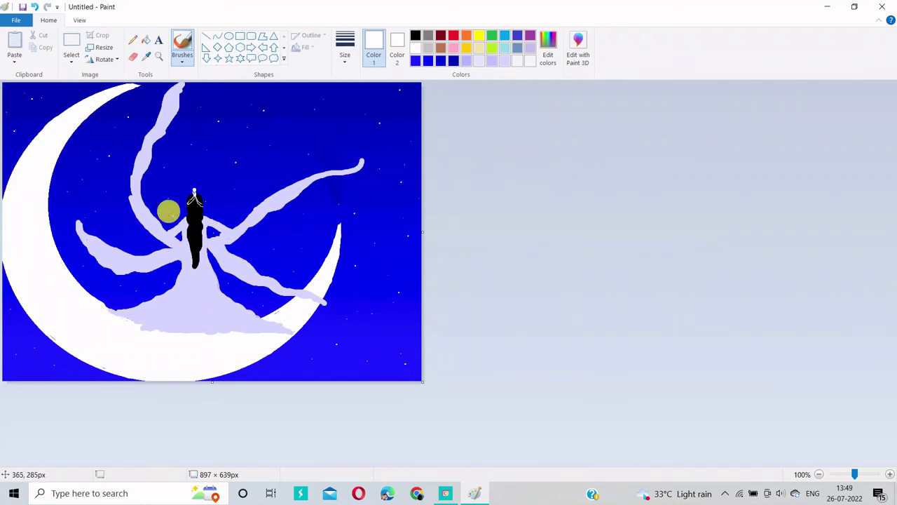
pyautogui.click(18, 342)
pyautogui.click(54, 364)
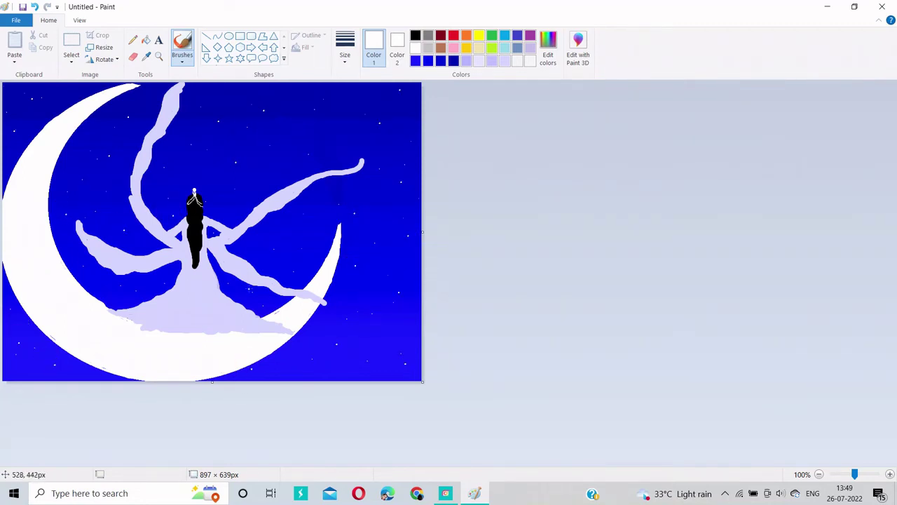
pyautogui.click(266, 256)
pyautogui.click(302, 251)
pyautogui.click(178, 150)
pyautogui.click(71, 149)
pyautogui.click(316, 125)
pyautogui.click(285, 116)
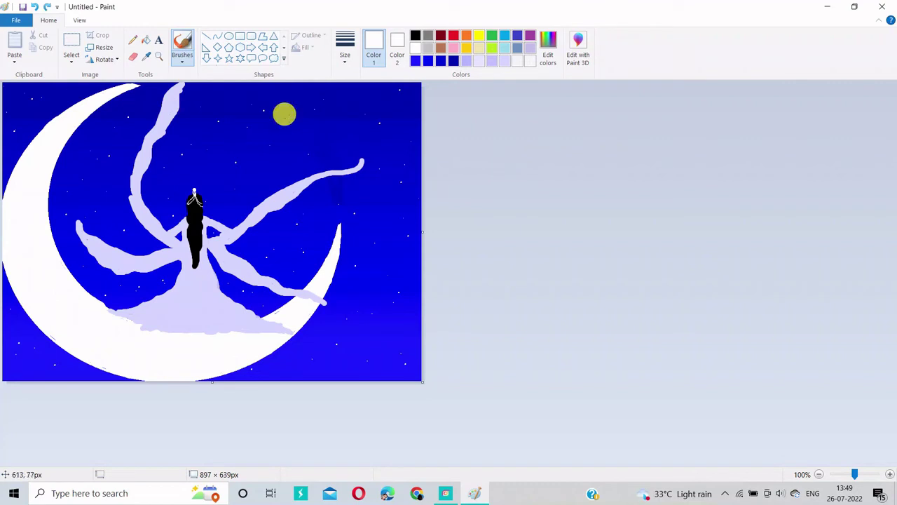
# Paint small white cross-shaped stars spread over the sky, inside and outside the crescent.
pyautogui.click(286, 117)
pyautogui.click(352, 96)
pyautogui.moveTo(356, 99); pyautogui.dragTo(359, 103)
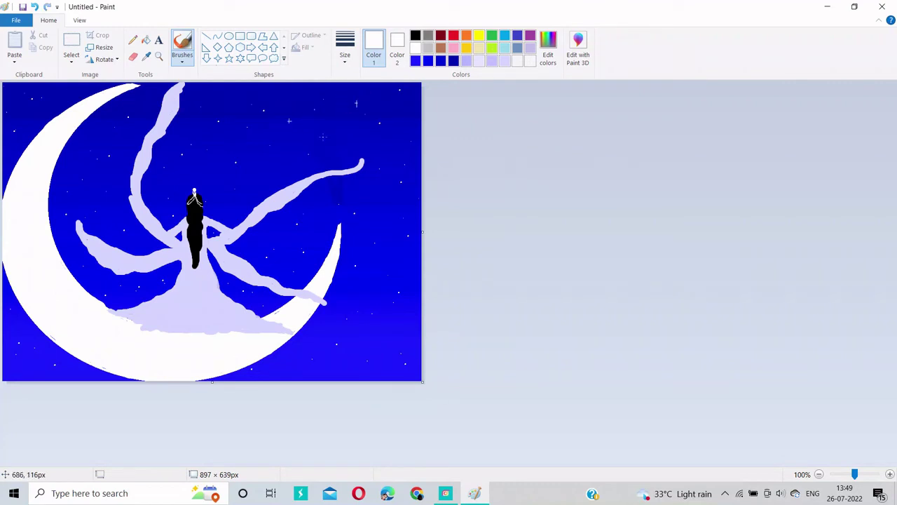
pyautogui.click(109, 113)
pyautogui.click(108, 111)
pyautogui.click(235, 184)
pyautogui.click(361, 282)
pyautogui.click(362, 283)
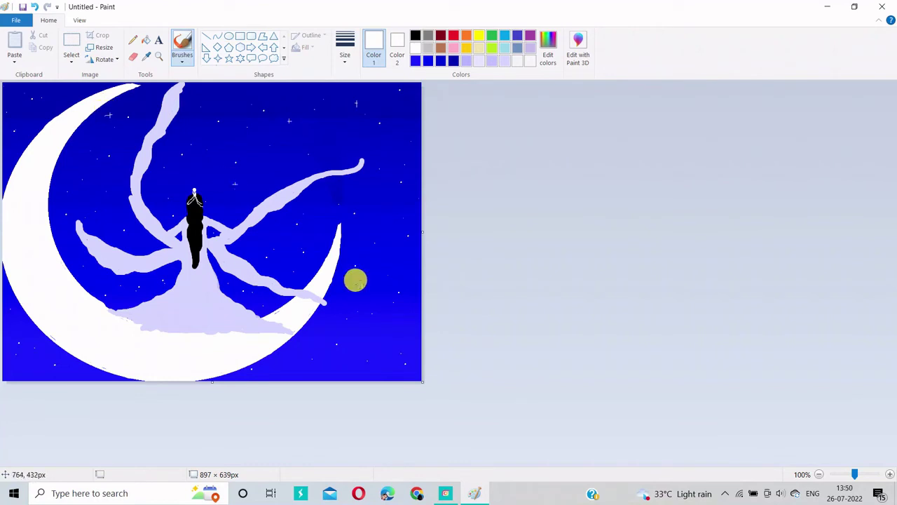
pyautogui.click(387, 203)
pyautogui.click(385, 201)
pyautogui.click(279, 233)
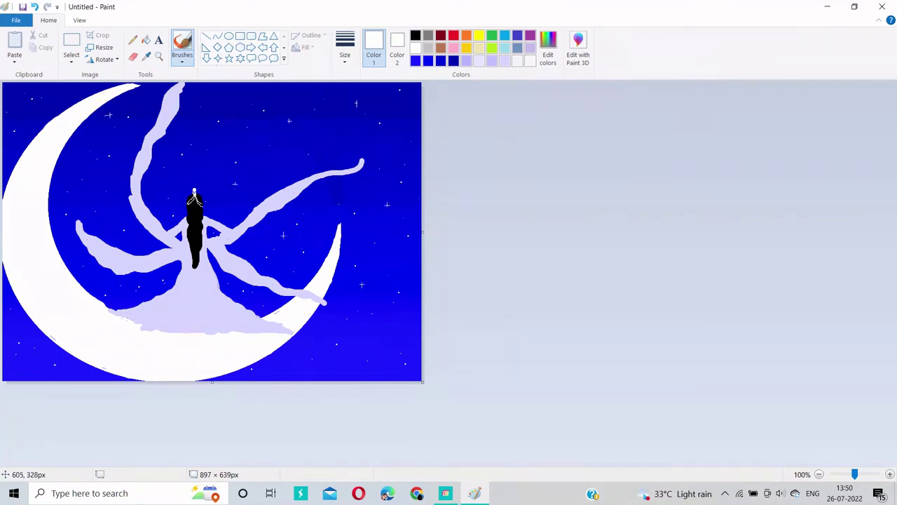
pyautogui.click(124, 291)
pyautogui.click(63, 174)
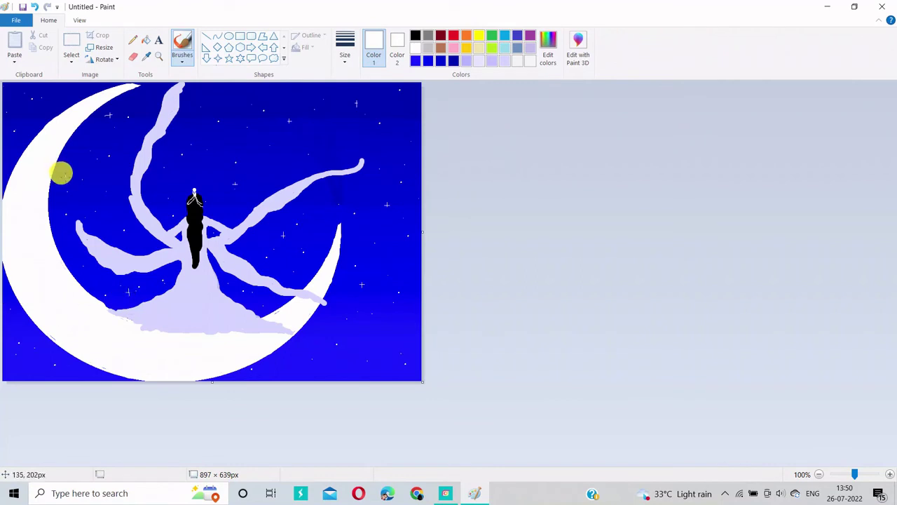
pyautogui.click(13, 111)
pyautogui.click(13, 321)
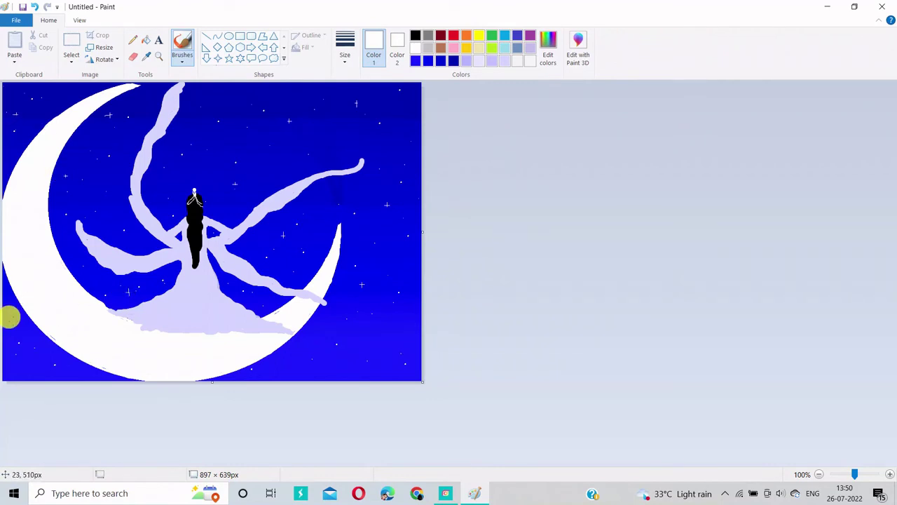
pyautogui.click(270, 363)
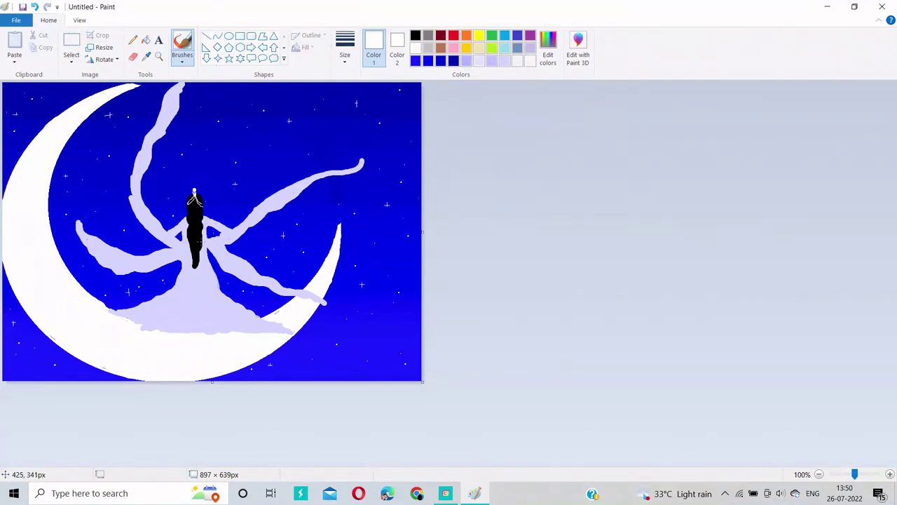
# Extend the skirt's lower hem in lavender with uneven folds hanging over the white crescent.
pyautogui.click(506, 61)
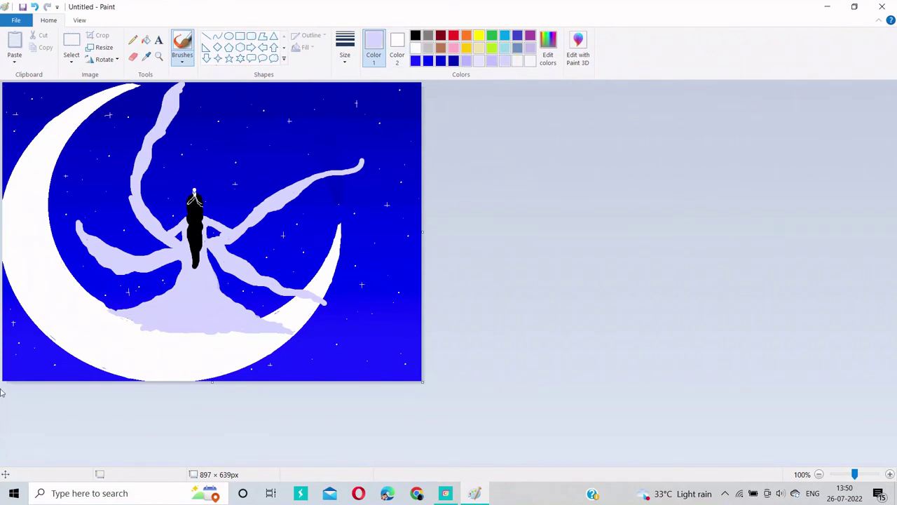
pyautogui.click(178, 327)
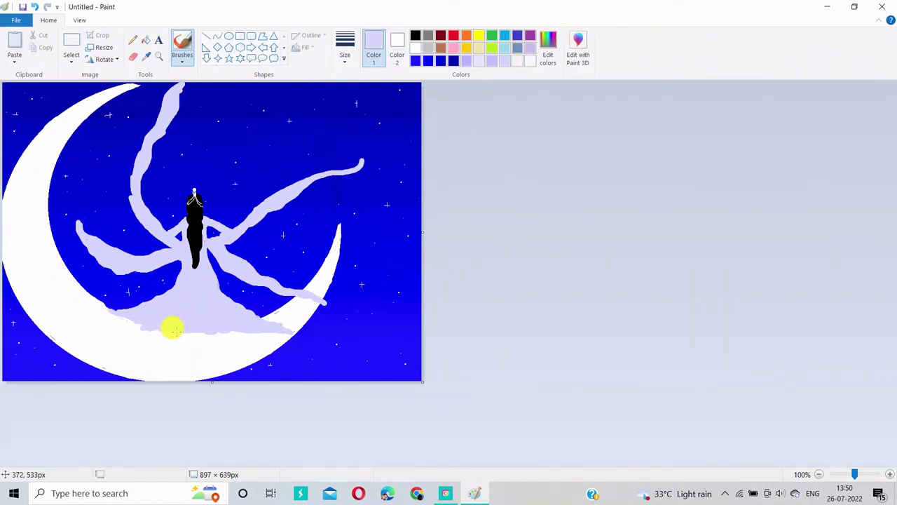
pyautogui.moveTo(190, 337)
pyautogui.mouseDown()
pyautogui.moveTo(198, 344)
pyautogui.moveTo(216, 328)
pyautogui.moveTo(231, 337)
pyautogui.moveTo(207, 353)
pyautogui.moveTo(160, 342)
pyautogui.moveTo(230, 327)
pyautogui.moveTo(267, 332)
pyautogui.mouseUp()
# Try to paint a white stroke across the dress's left side at the waist.
pyautogui.click(415, 48)
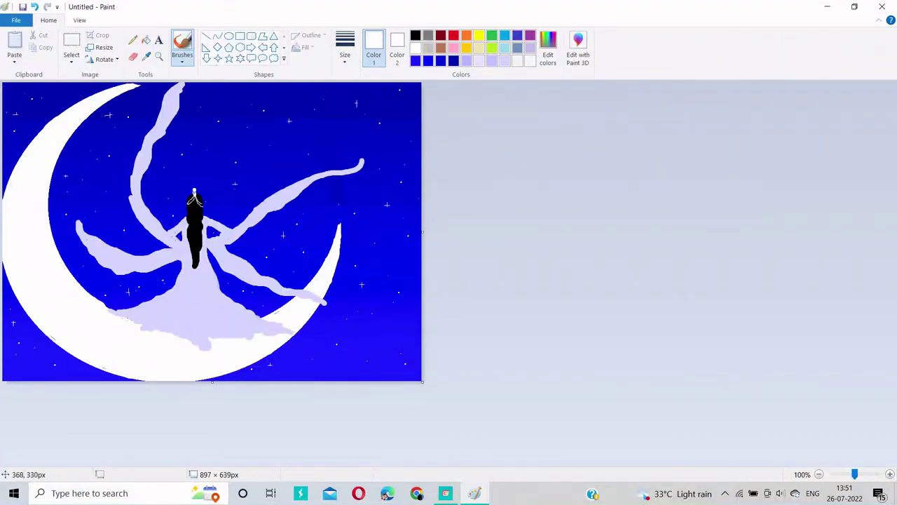
pyautogui.moveTo(178, 261); pyautogui.dragTo(166, 263)
pyautogui.hotkey('ctrl', 'z')
pyautogui.click(890, 473)
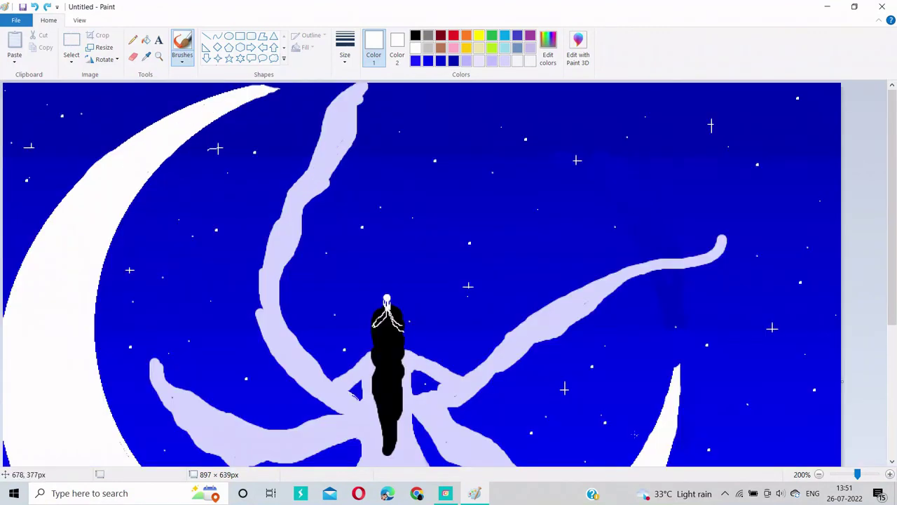
pyautogui.moveTo(894, 108); pyautogui.dragTo(893, 183)
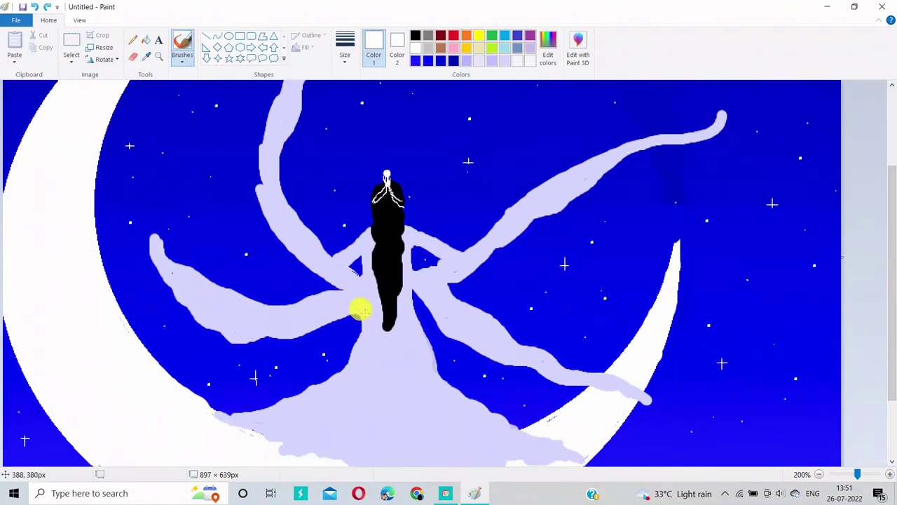
pyautogui.moveTo(360, 310)
pyautogui.mouseDown()
pyautogui.moveTo(362, 284)
pyautogui.moveTo(367, 304)
pyautogui.moveTo(363, 294)
pyautogui.moveTo(350, 317)
pyautogui.mouseUp()
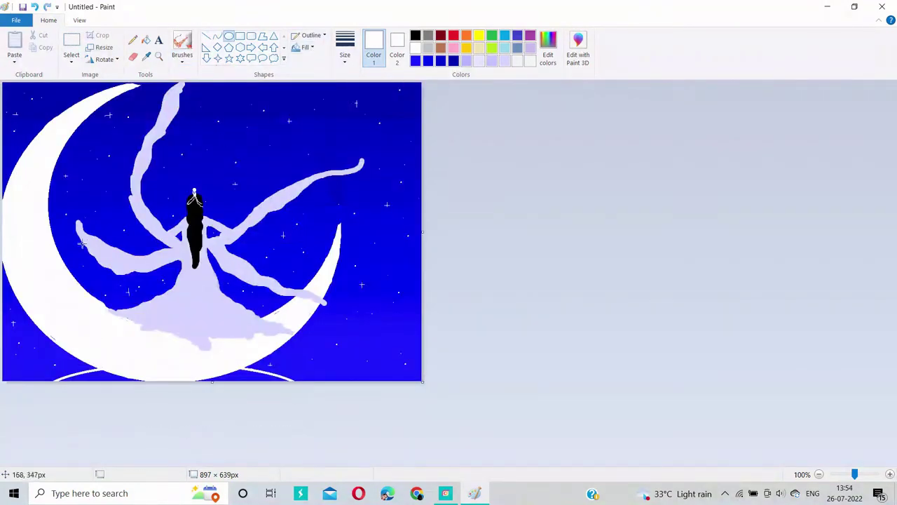
# Draw a solid-filled ellipse about 451 × 84 px under the crescent's base, reaching past the canvas's lower edge.
pyautogui.click(305, 47)
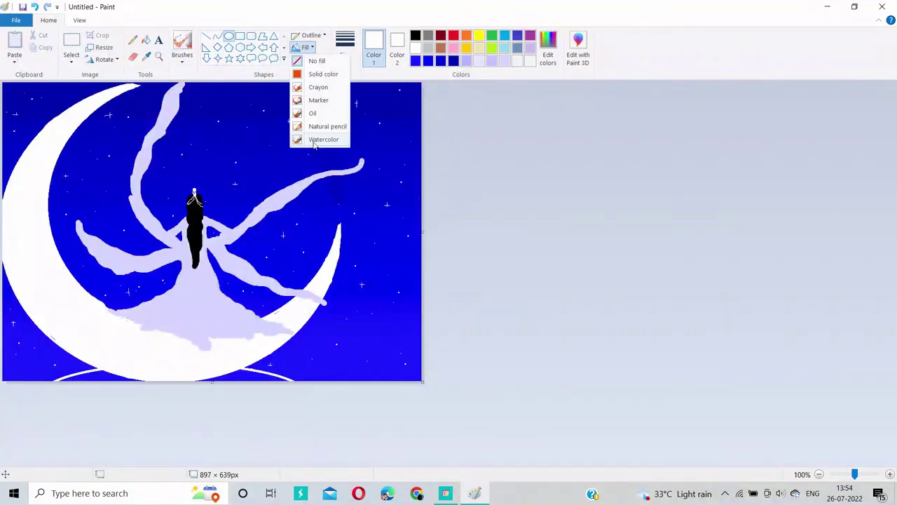
pyautogui.click(319, 74)
pyautogui.moveTo(261, 362); pyautogui.dragTo(276, 360)
pyautogui.moveTo(233, 372); pyautogui.dragTo(277, 364)
# Give the ellipse a marker fill and no outline, and move and widen it beneath the crescent.
pyautogui.click(305, 47)
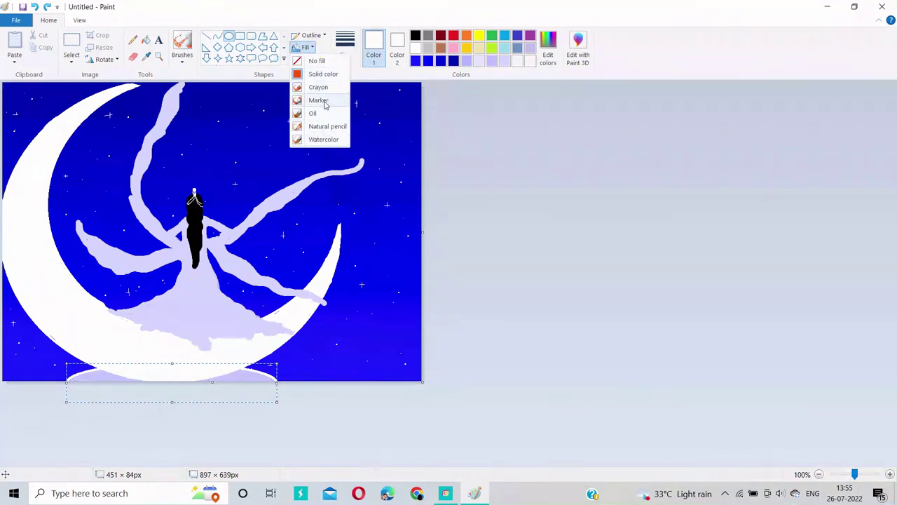
pyautogui.click(319, 99)
pyautogui.click(313, 36)
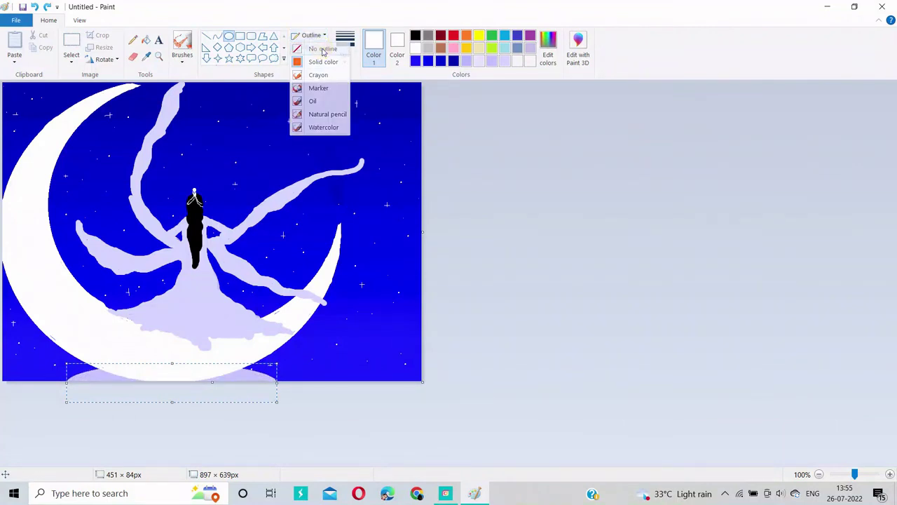
pyautogui.click(319, 48)
pyautogui.moveTo(160, 375); pyautogui.dragTo(176, 369)
pyautogui.moveTo(82, 358); pyautogui.dragTo(63, 355)
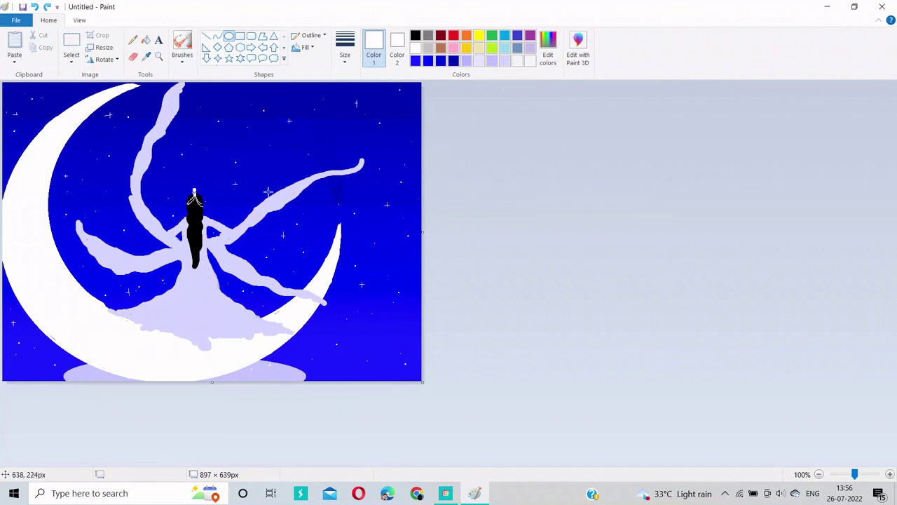
# Draw a white halo ellipse about 38 × 11 px above the figure's head with a solid color outline.
pyautogui.moveTo(186, 180); pyautogui.dragTo(205, 185)
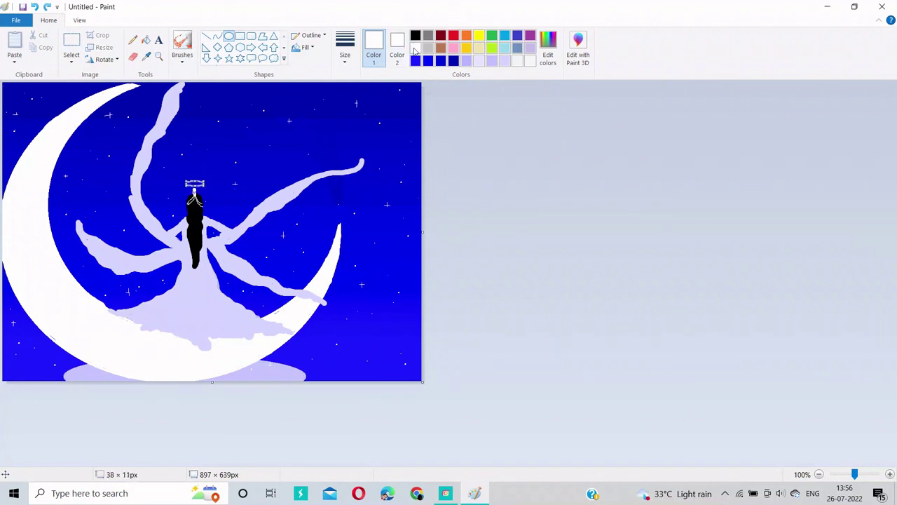
pyautogui.click(312, 36)
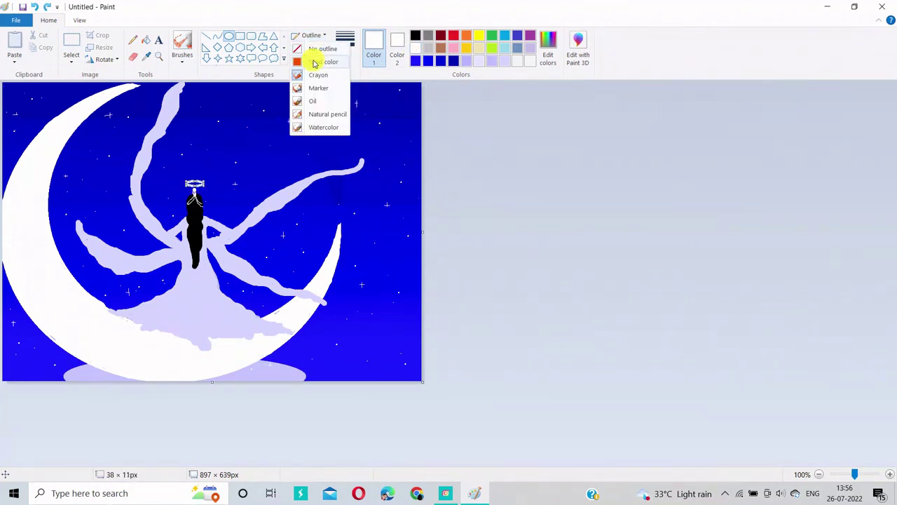
pyautogui.click(314, 63)
pyautogui.click(510, 196)
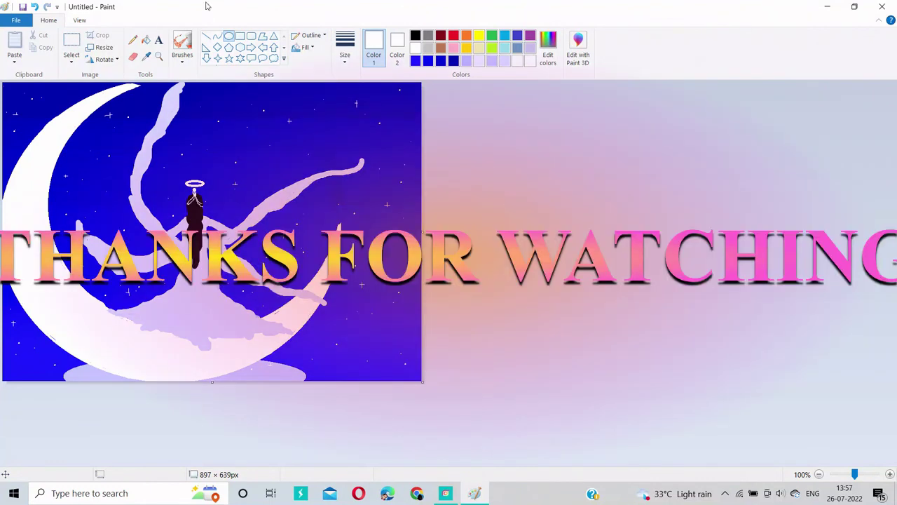
# Spray speckles of blue sampled from the lower sky over both ends of the lavender ellipse beneath the crescent.
pyautogui.click(182, 60)
pyautogui.click(190, 83)
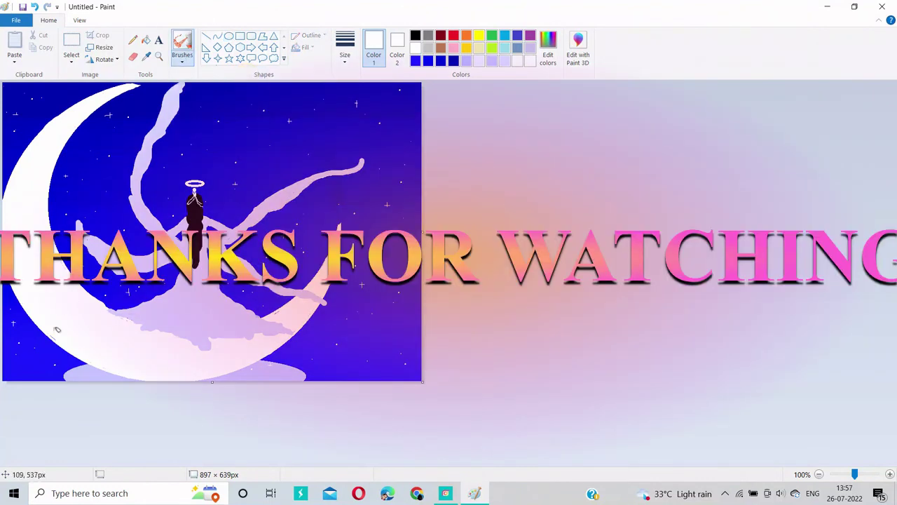
pyautogui.click(147, 56)
pyautogui.click(301, 357)
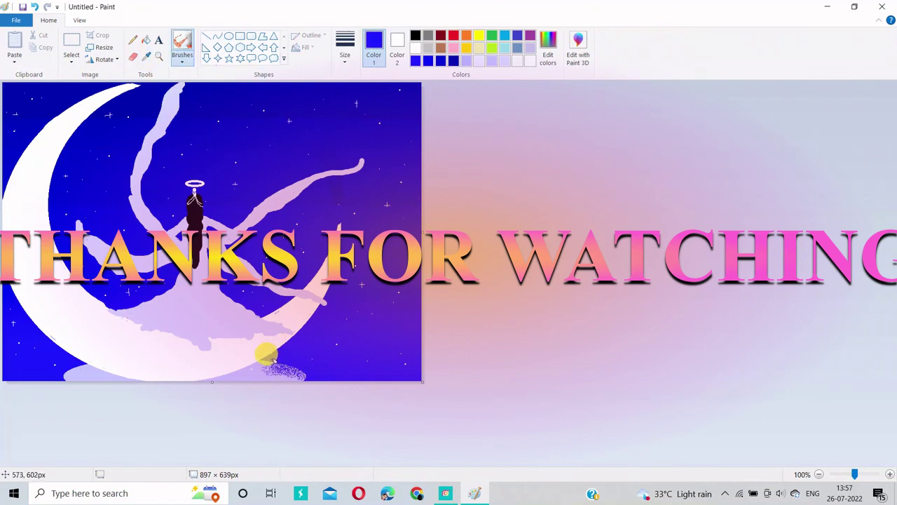
pyautogui.moveTo(287, 373); pyautogui.dragTo(277, 372)
pyautogui.moveTo(68, 370); pyautogui.dragTo(79, 371)
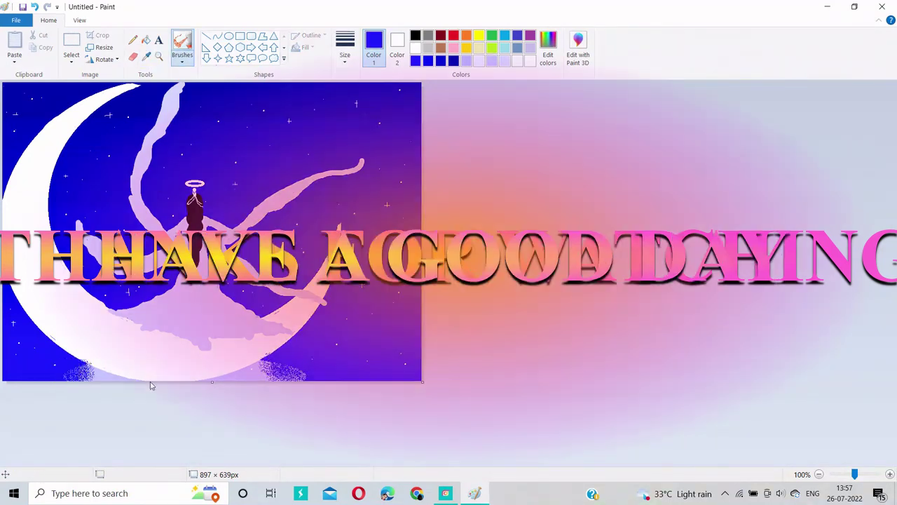
pyautogui.moveTo(298, 370); pyautogui.dragTo(246, 374)
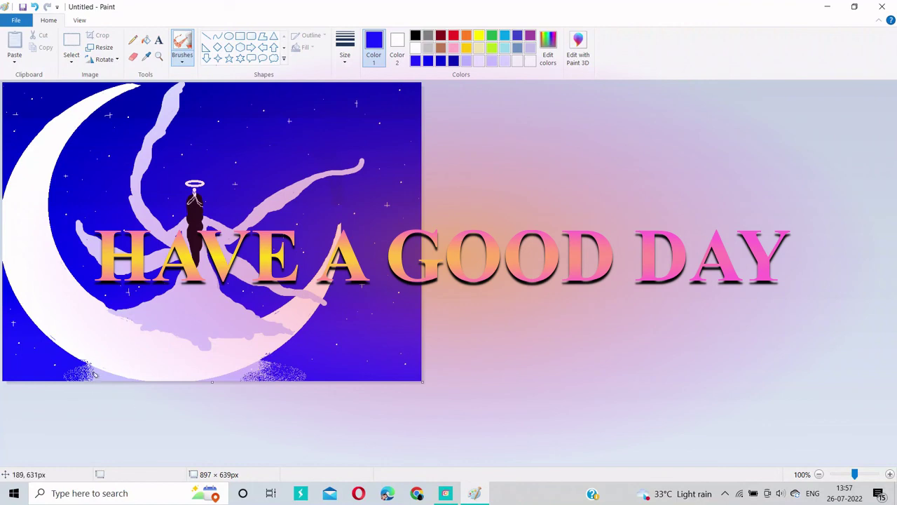
pyautogui.moveTo(89, 372); pyautogui.dragTo(102, 379)
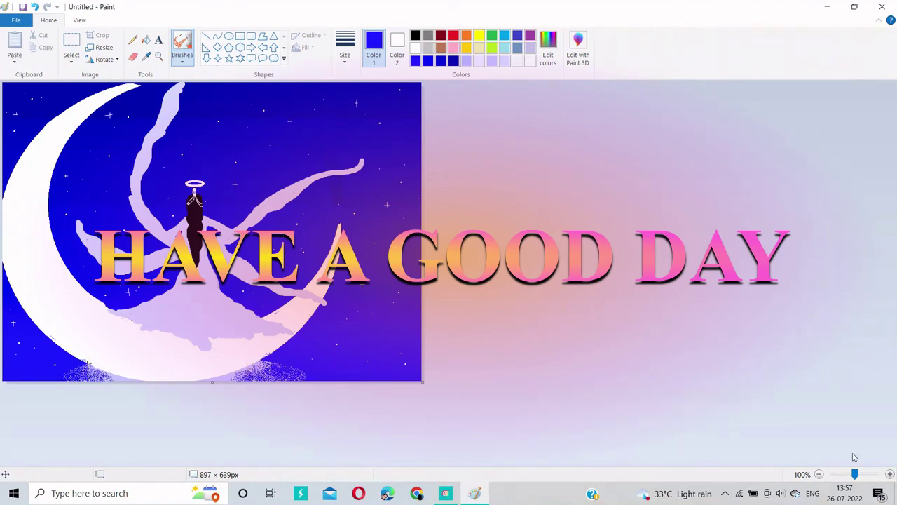